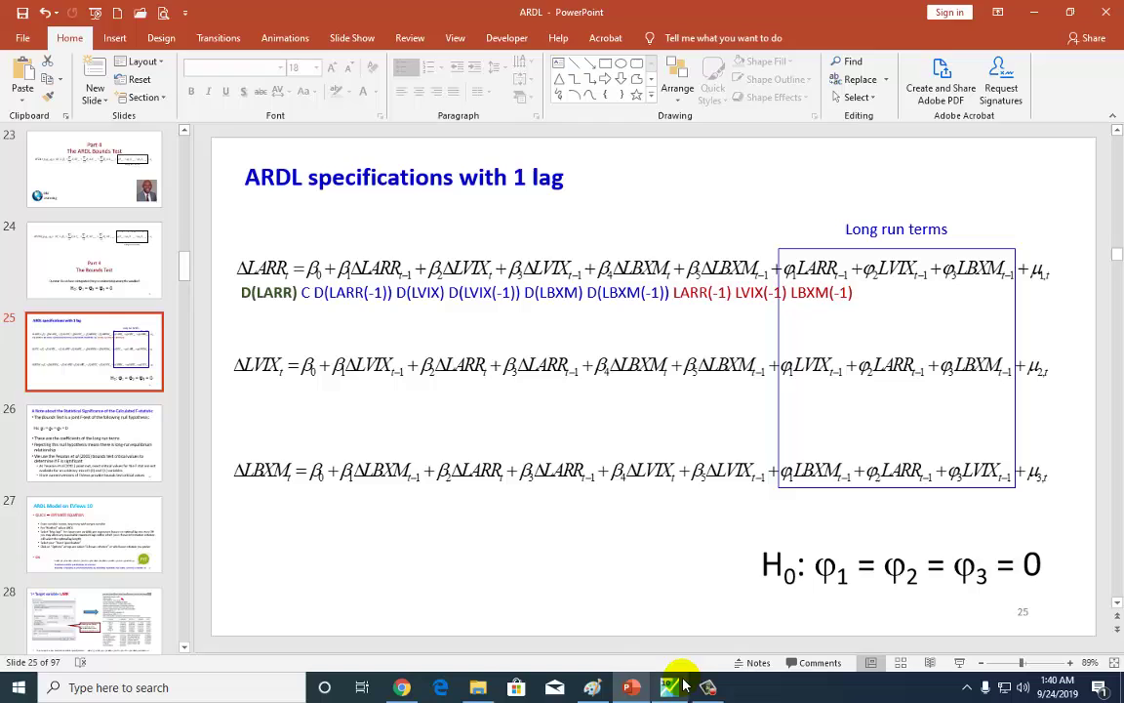
Step: Switch from the ARDL specification slide in PowerPoint to the EViews USA tourism ARDL workfile
click(670, 688)
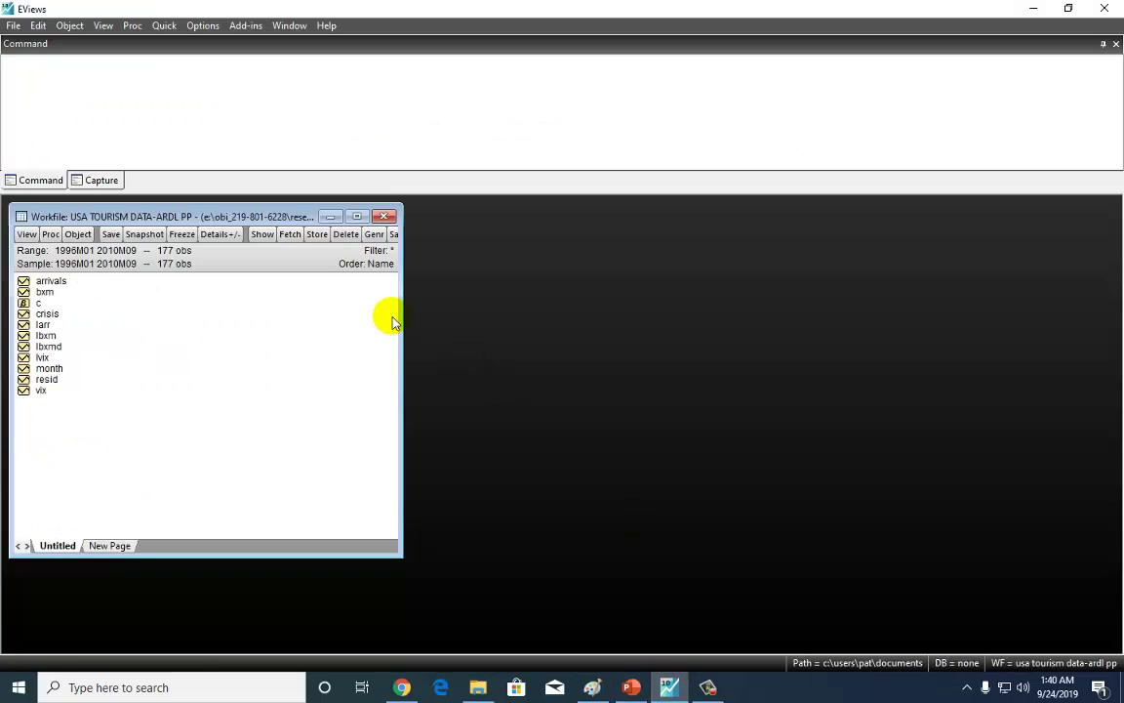
Step: Start a new equation and paste D(LARR) C D(LARR(-1)) D(LVIX) … LARR(-1) LVIX(-1) LBXM(-1)
click(45, 326)
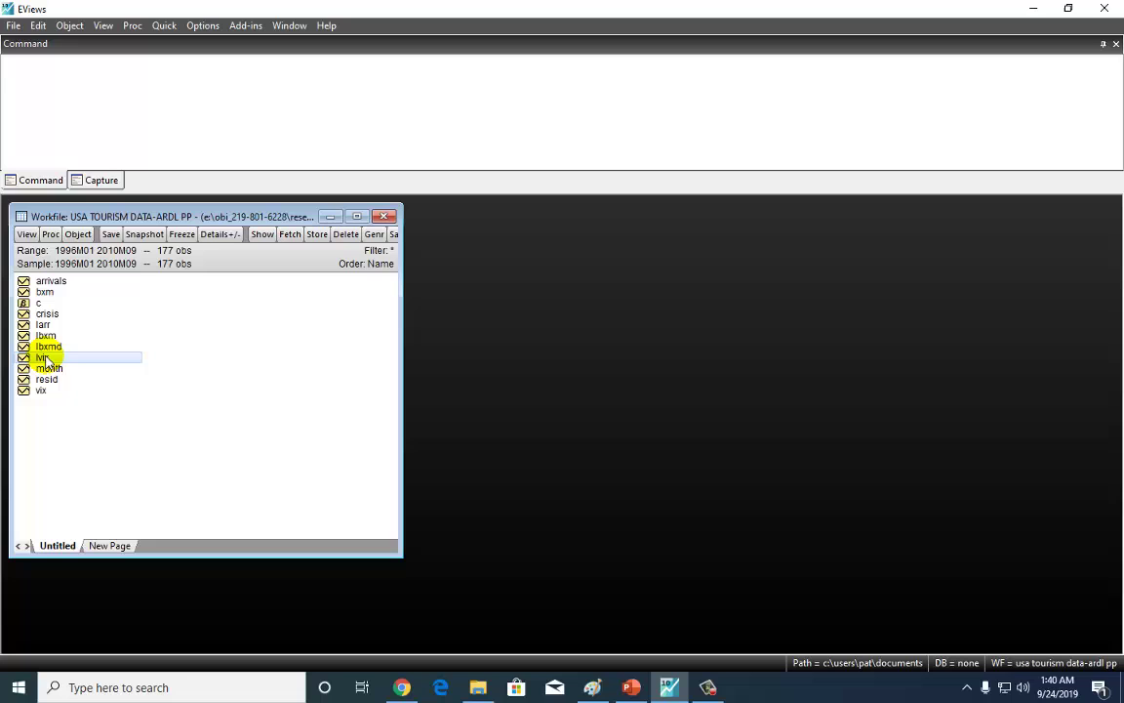
click(164, 25)
click(205, 167)
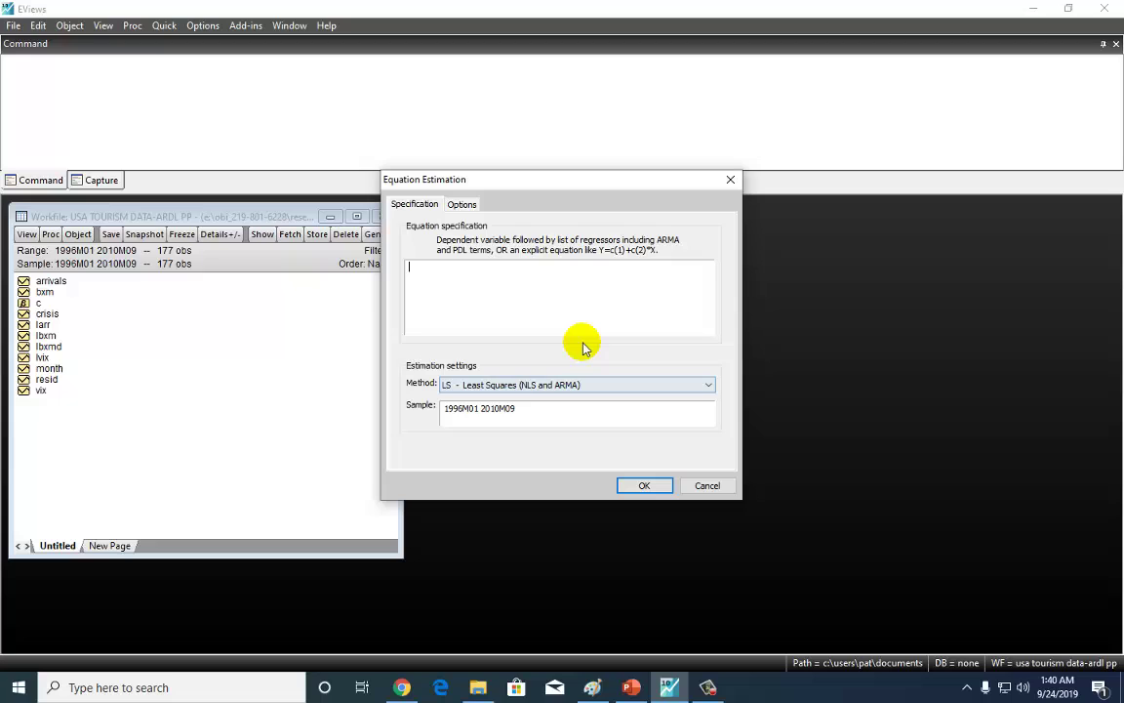
text(D(LARR) C D(LARR(-1)) D(LVIX) D(LVIX(-1)) D(LBXM) D(LBXM(-1)) LARR(-1) LVIX(-1) LBXM(-1))
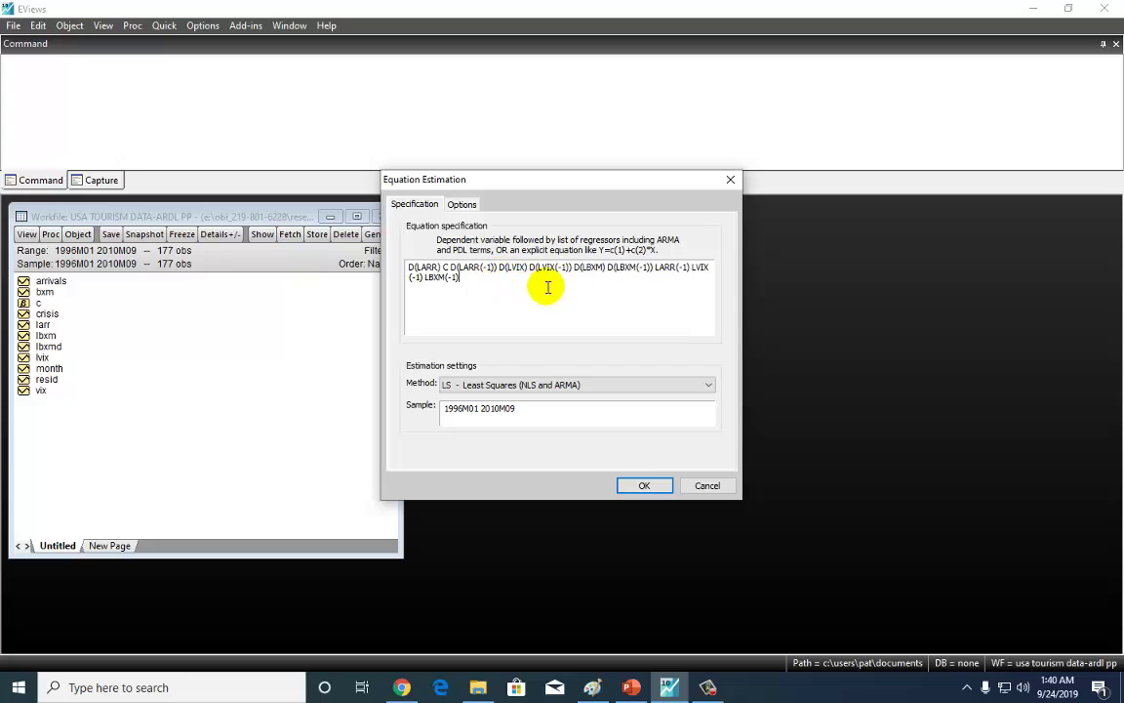
Step: Estimate the equation by least squares and highlight the long-run terms LARR(-1), LVIX(-1), LBXM(-1)
click(644, 485)
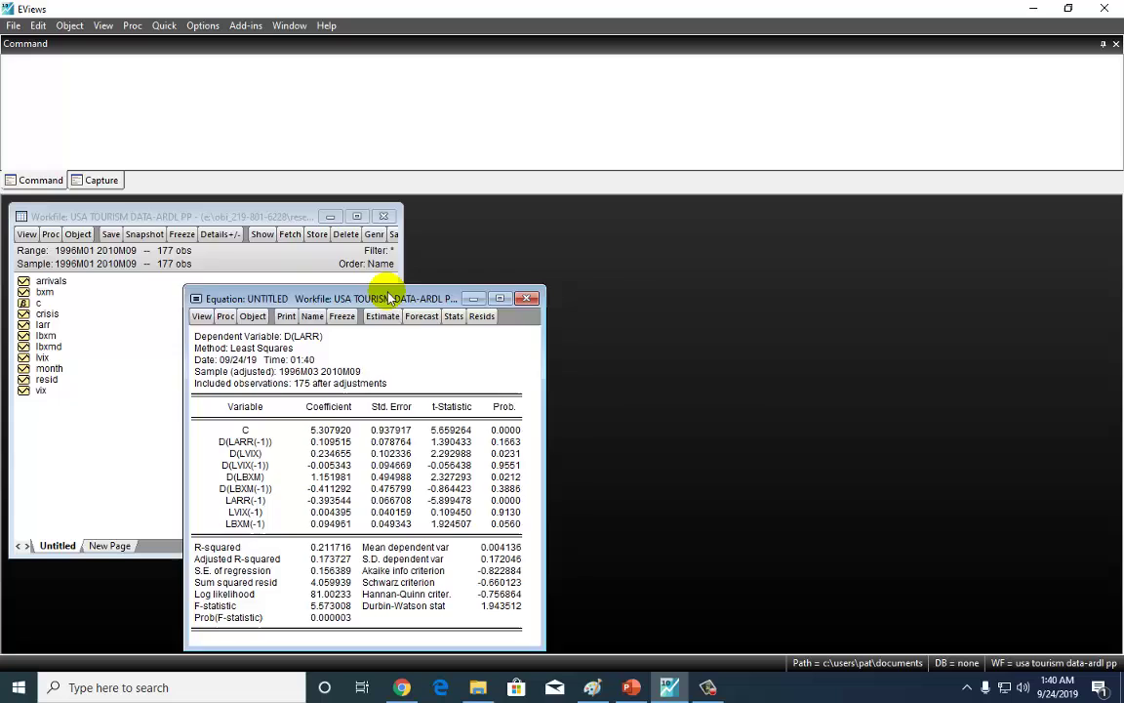
drag(385, 297, 490, 222)
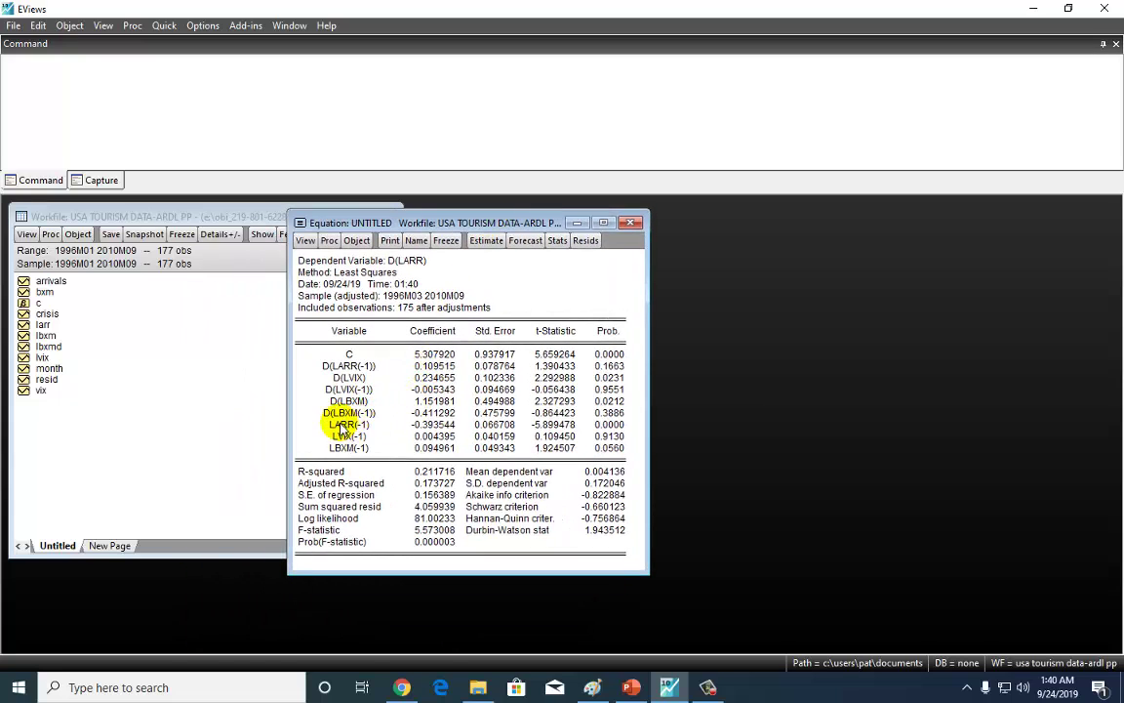
drag(301, 420, 348, 453)
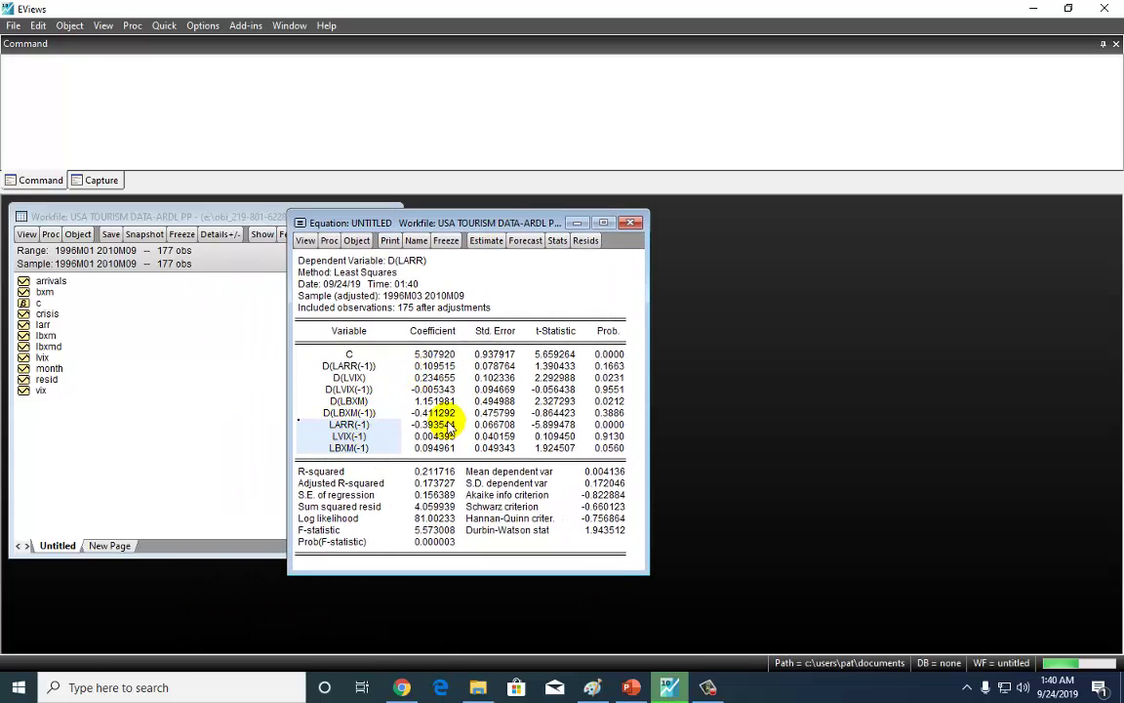
drag(404, 423, 441, 454)
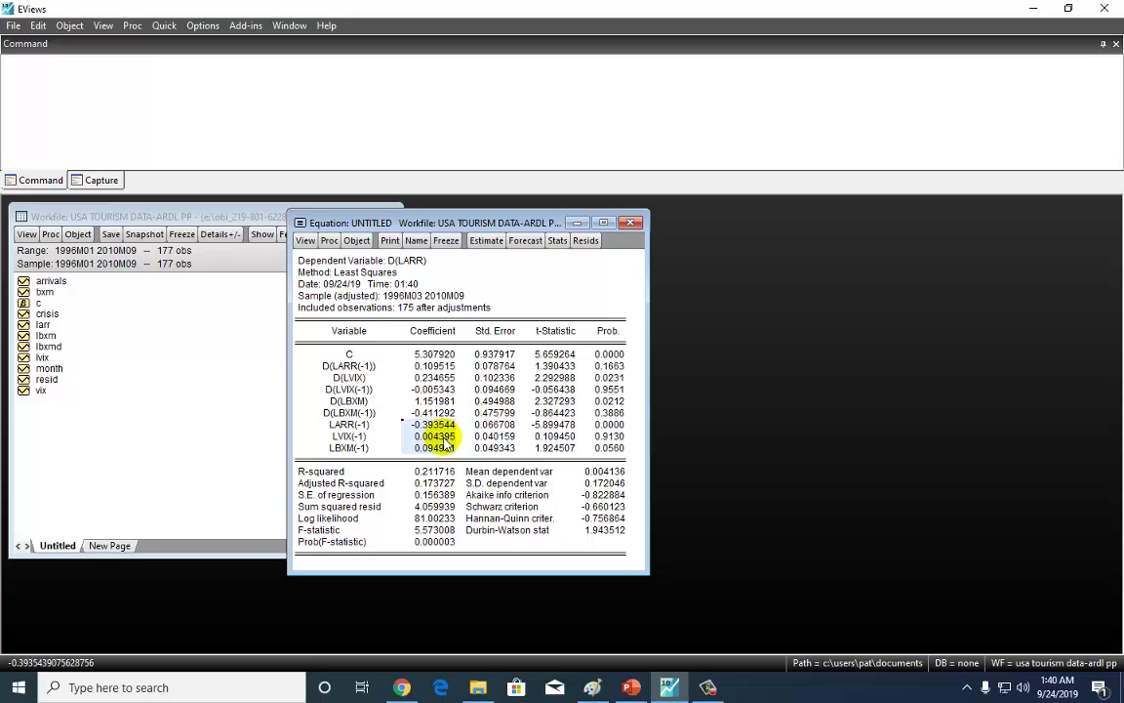
Step: Review each coefficient, ending on the long-run values -0.393544, 0.004395 and 0.094961
click(436, 355)
click(435, 367)
click(437, 378)
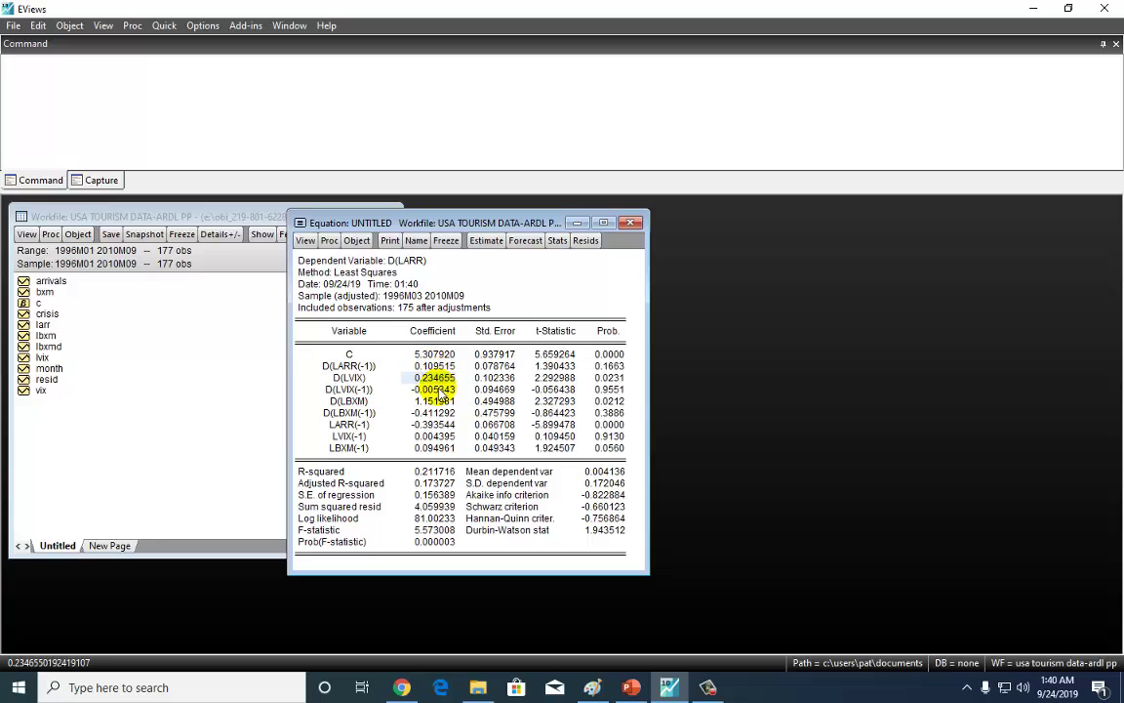
click(437, 389)
click(437, 401)
click(437, 413)
click(439, 424)
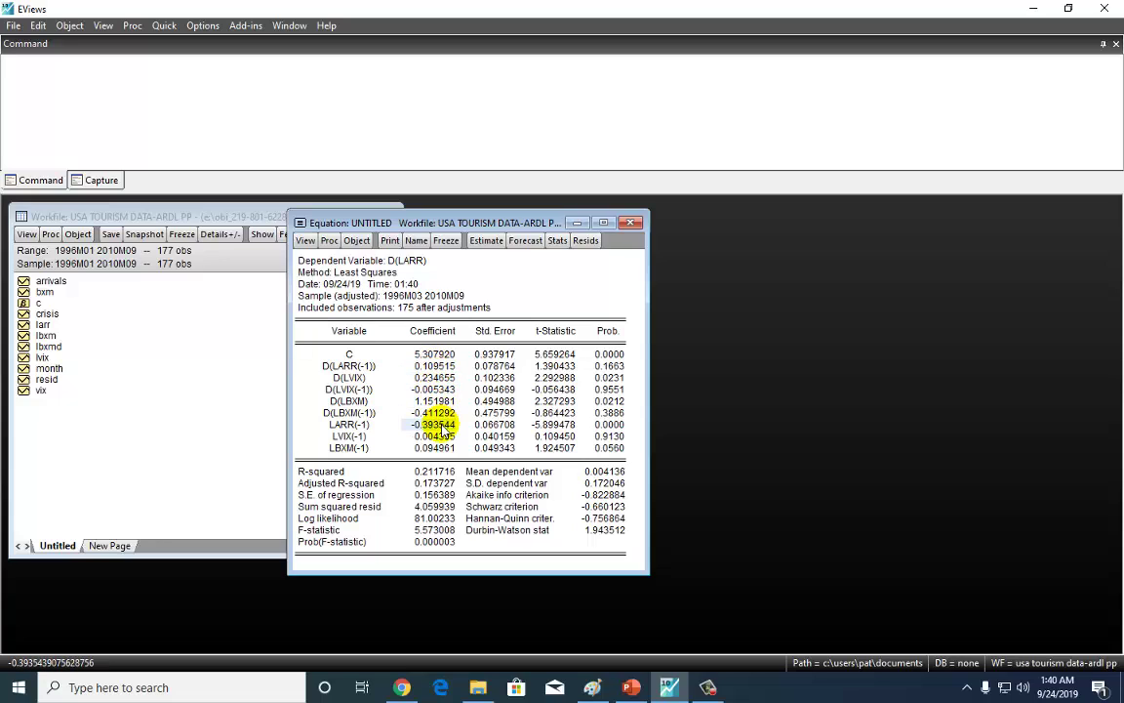
drag(438, 424, 439, 452)
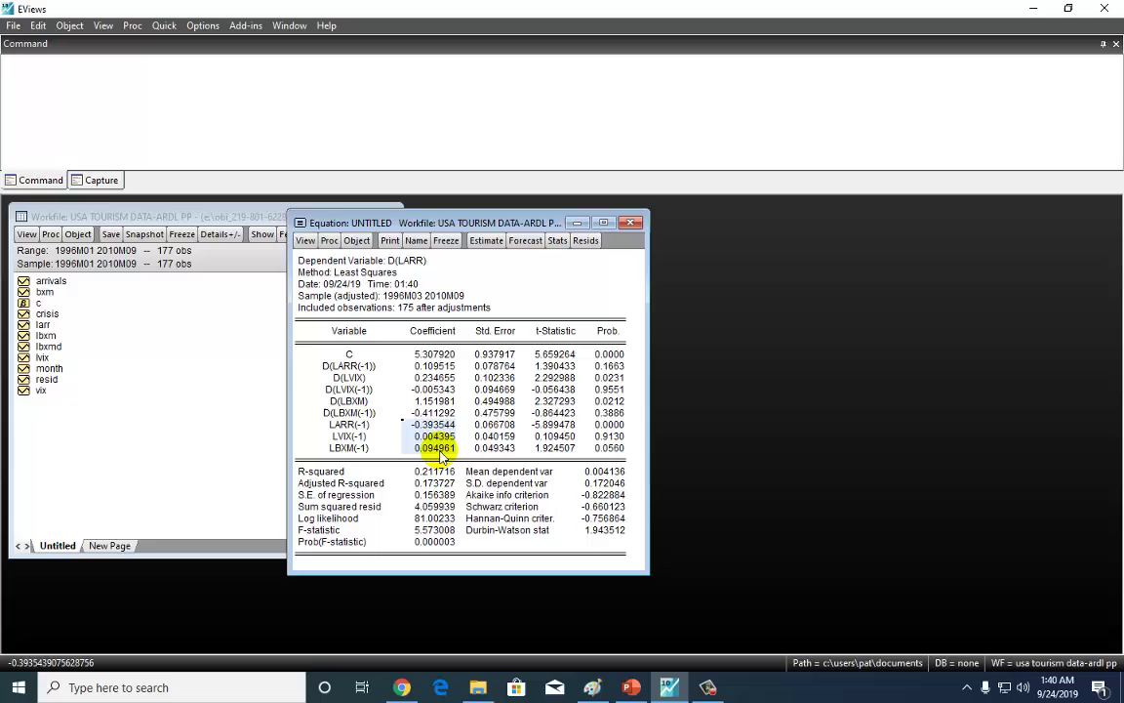
Step: Run a Wald test of c(7)=c(8)=c(9)=0 on the equation
click(306, 242)
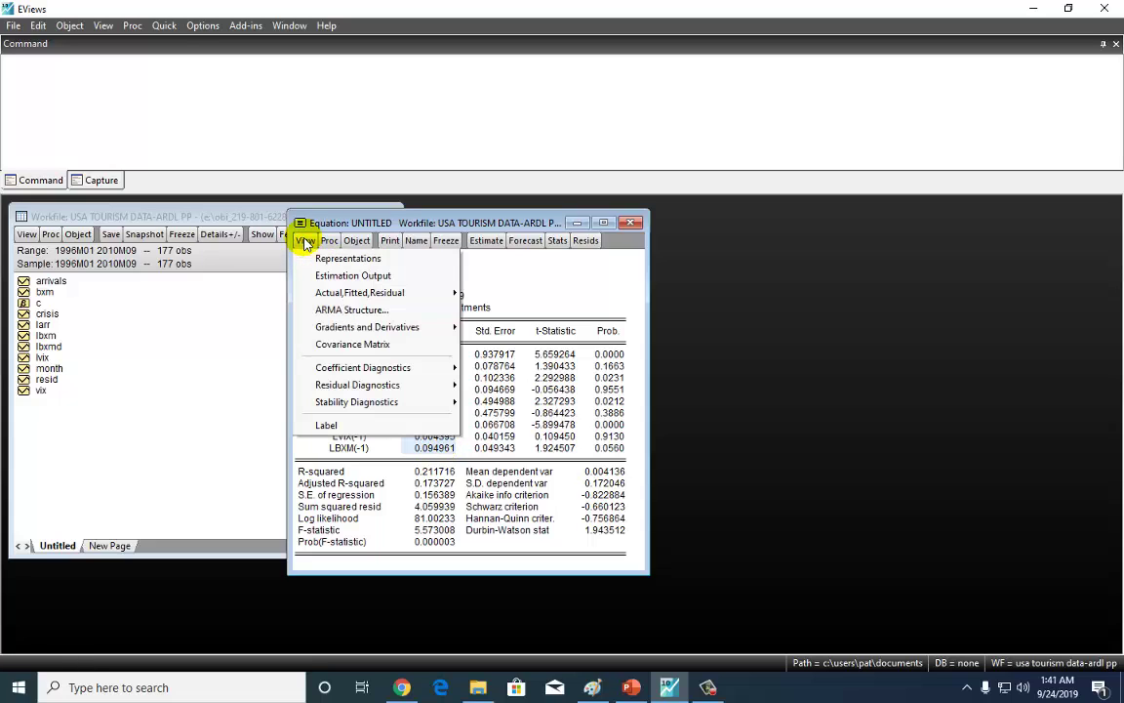
mouse_move(369, 376)
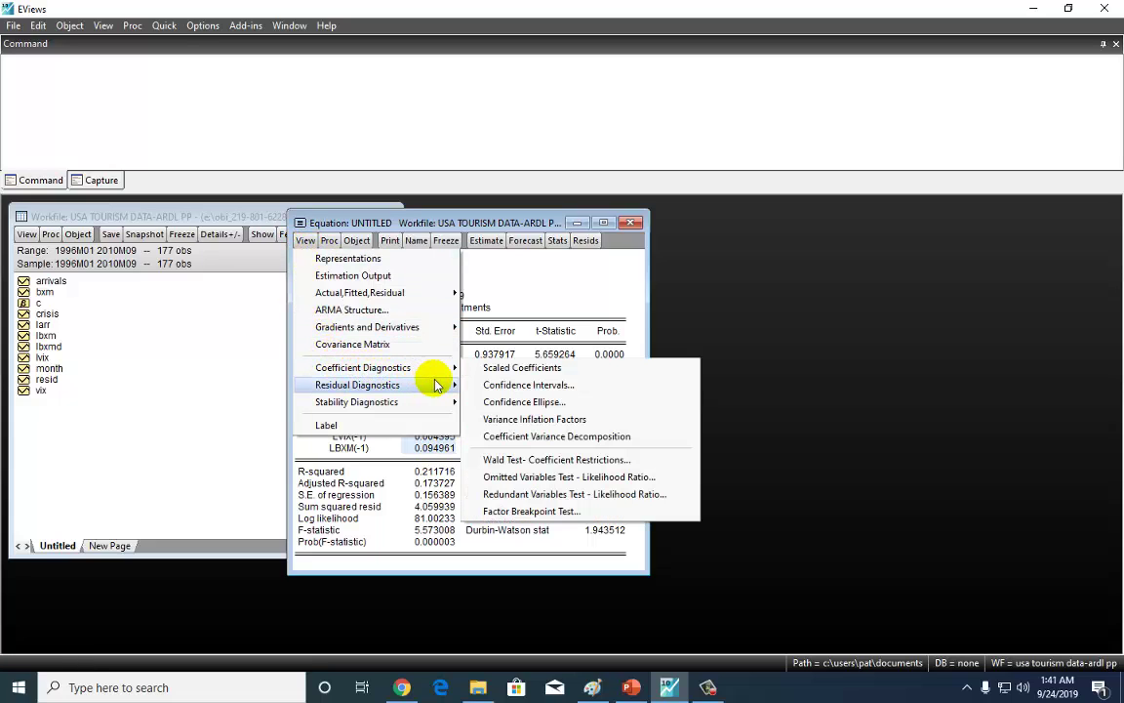
mouse_move(435, 384)
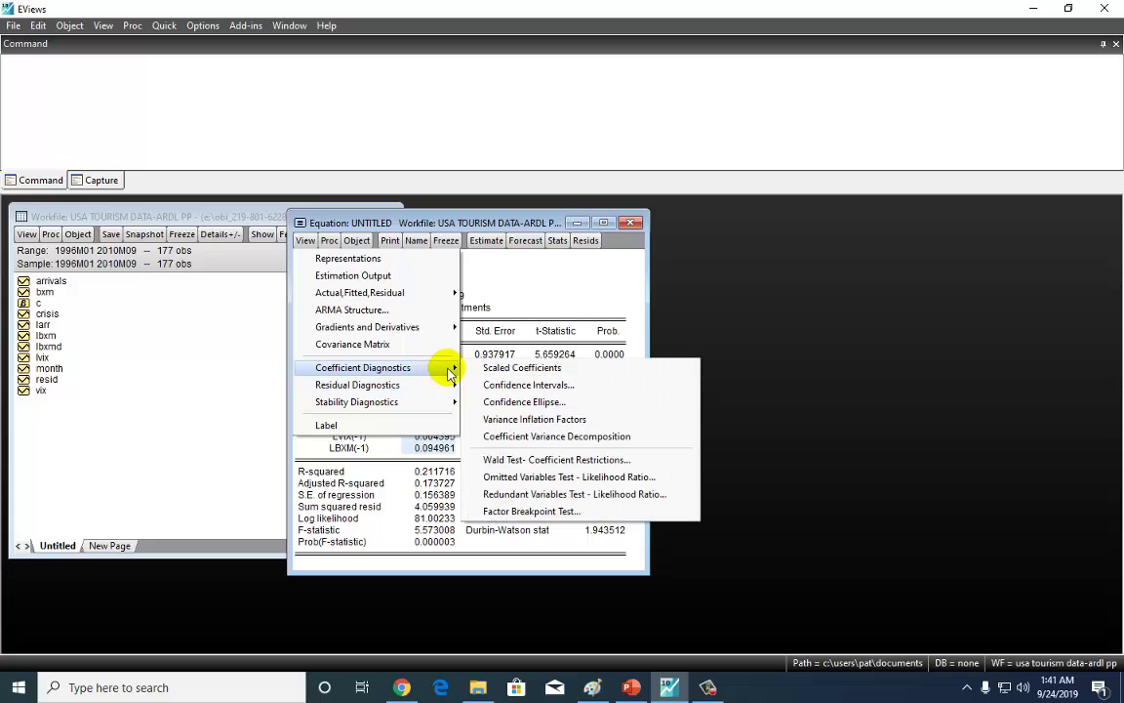
click(531, 460)
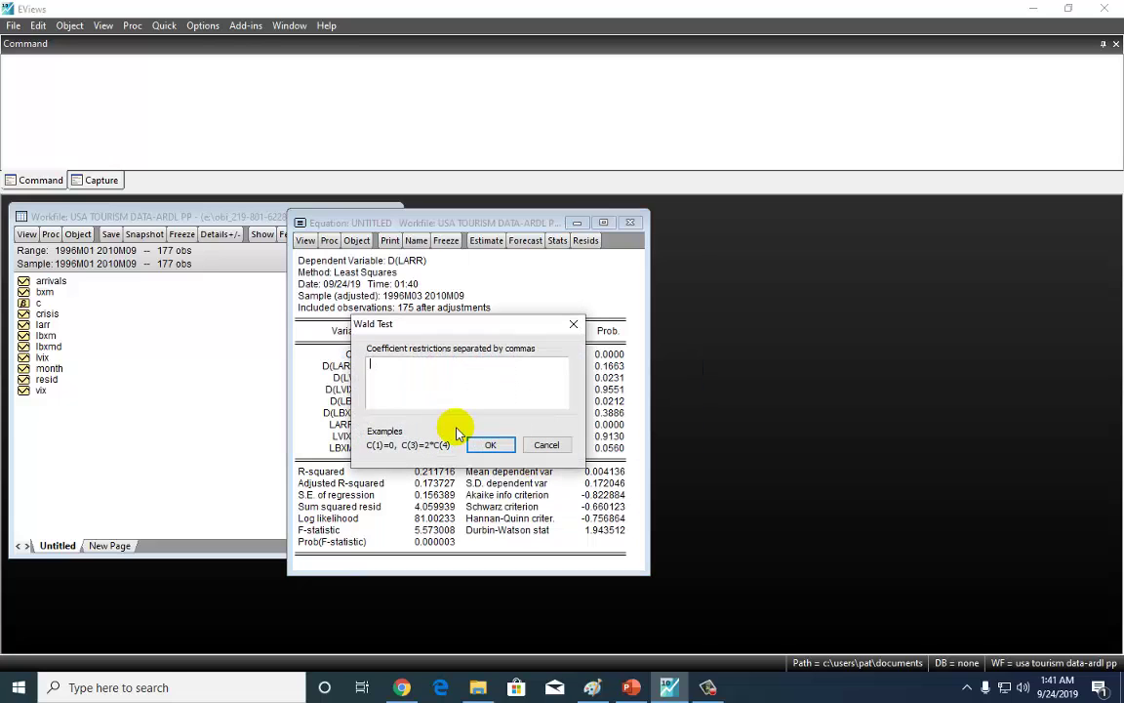
text(c(7)=c(8)=c(9)=0)
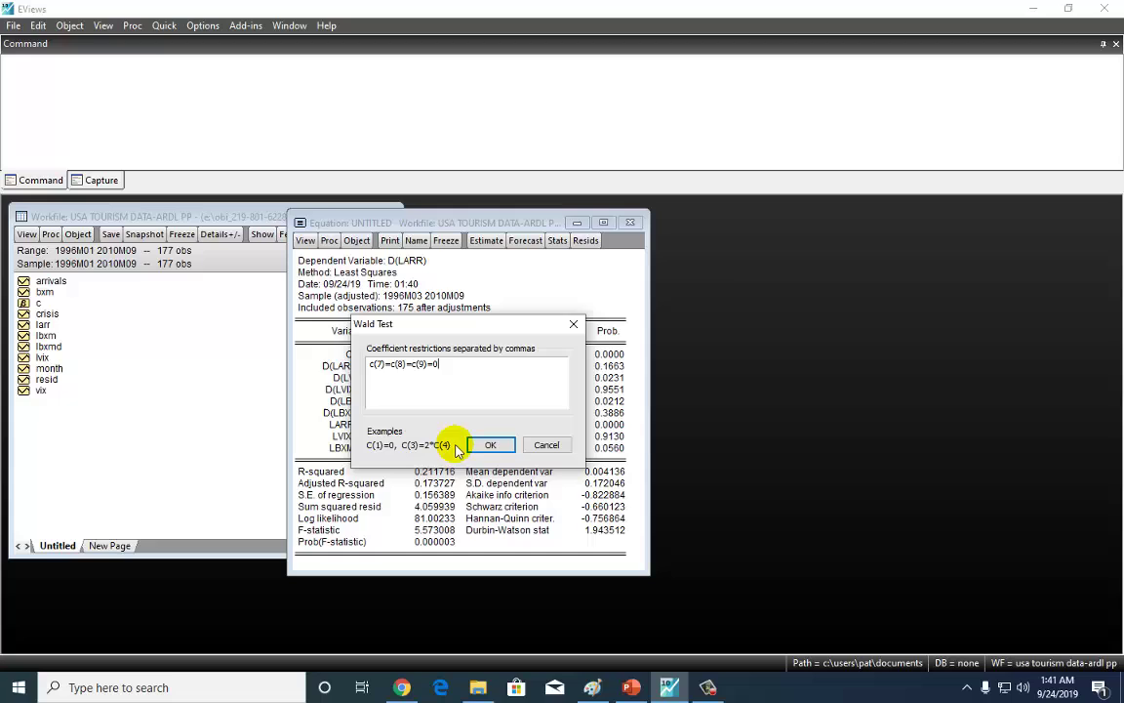
click(487, 444)
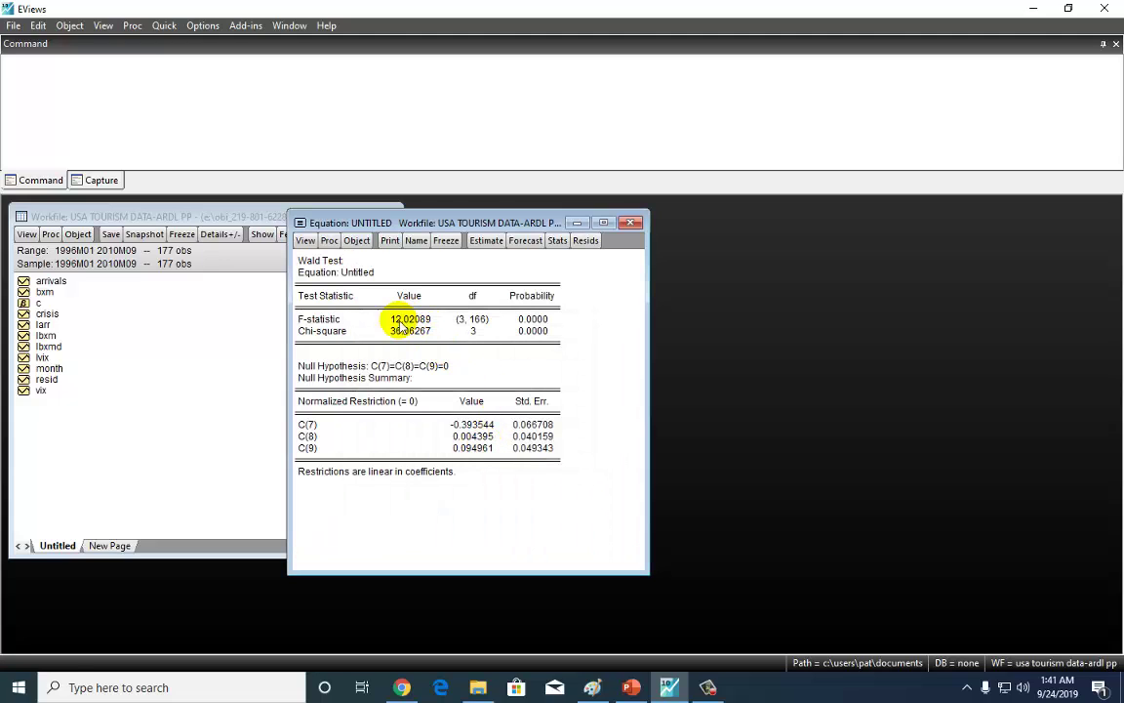
Step: Read the Wald F-statistic 12.02089 and its 0.0000 probability, then close the equation window
click(408, 318)
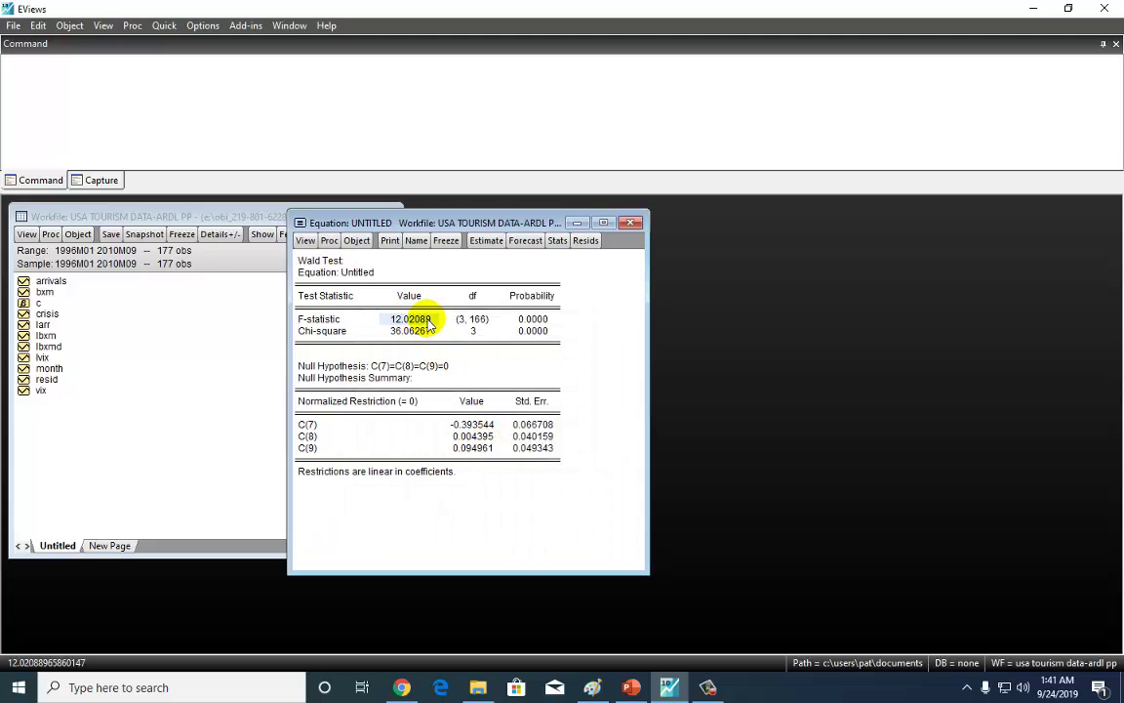
click(533, 321)
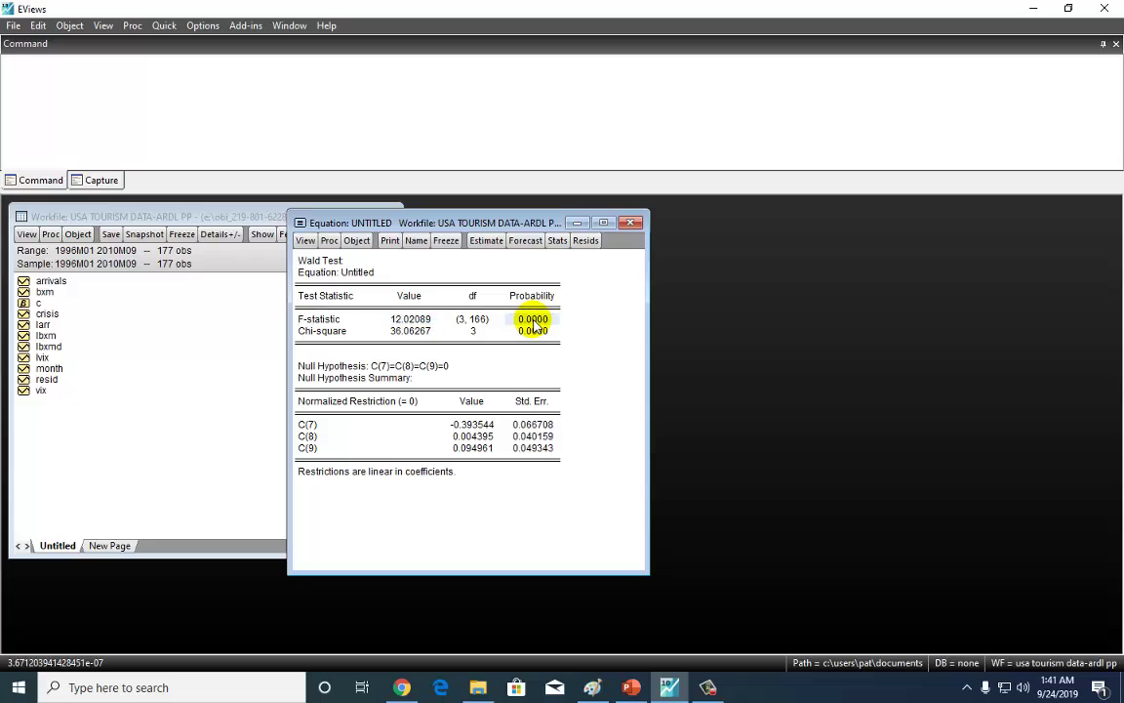
click(411, 321)
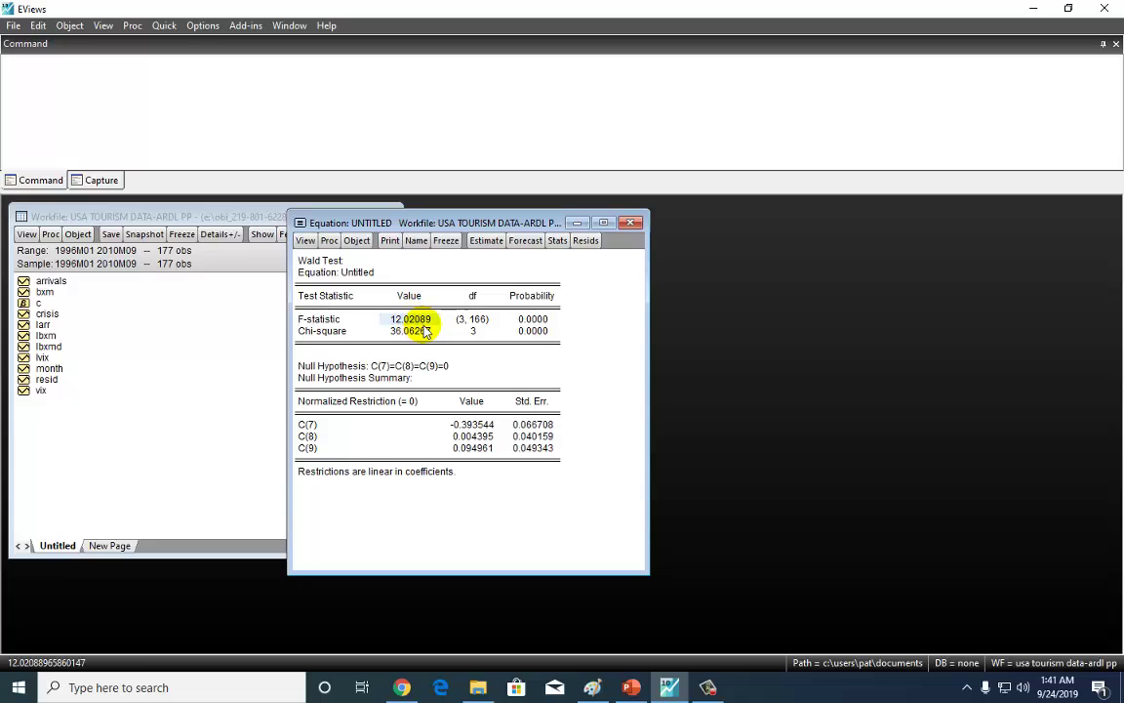
click(633, 223)
Step: Delete the untitled equation and start a new equation specified as LARR LVIX LBXM
click(528, 373)
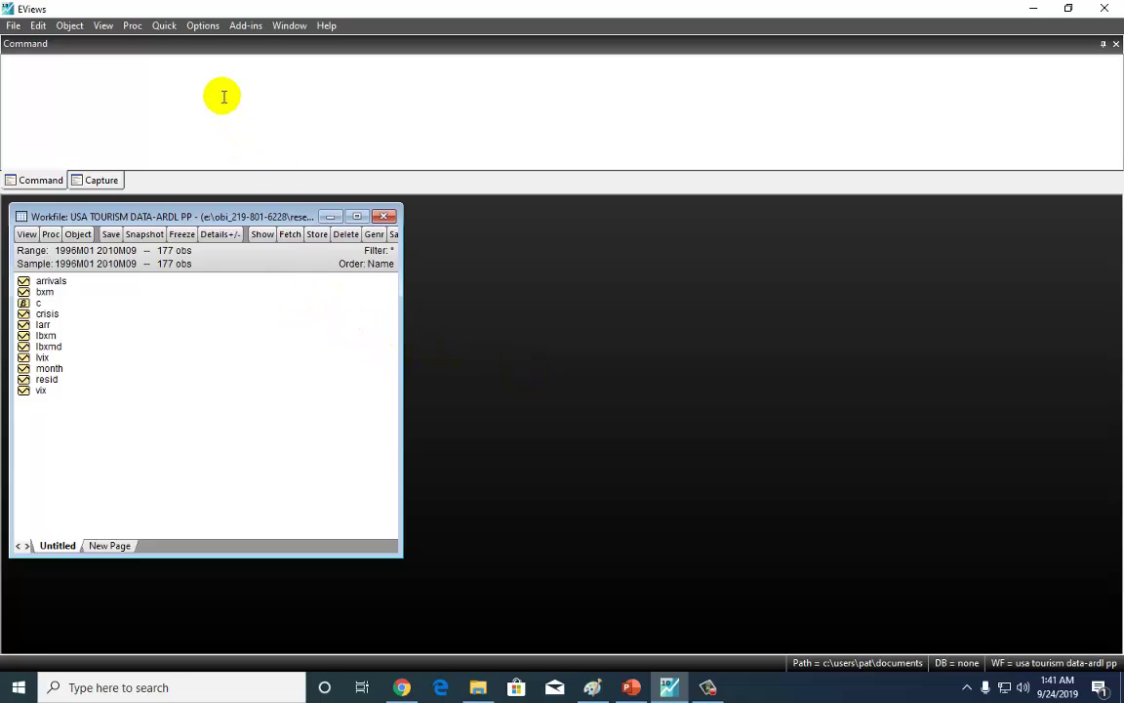
click(164, 27)
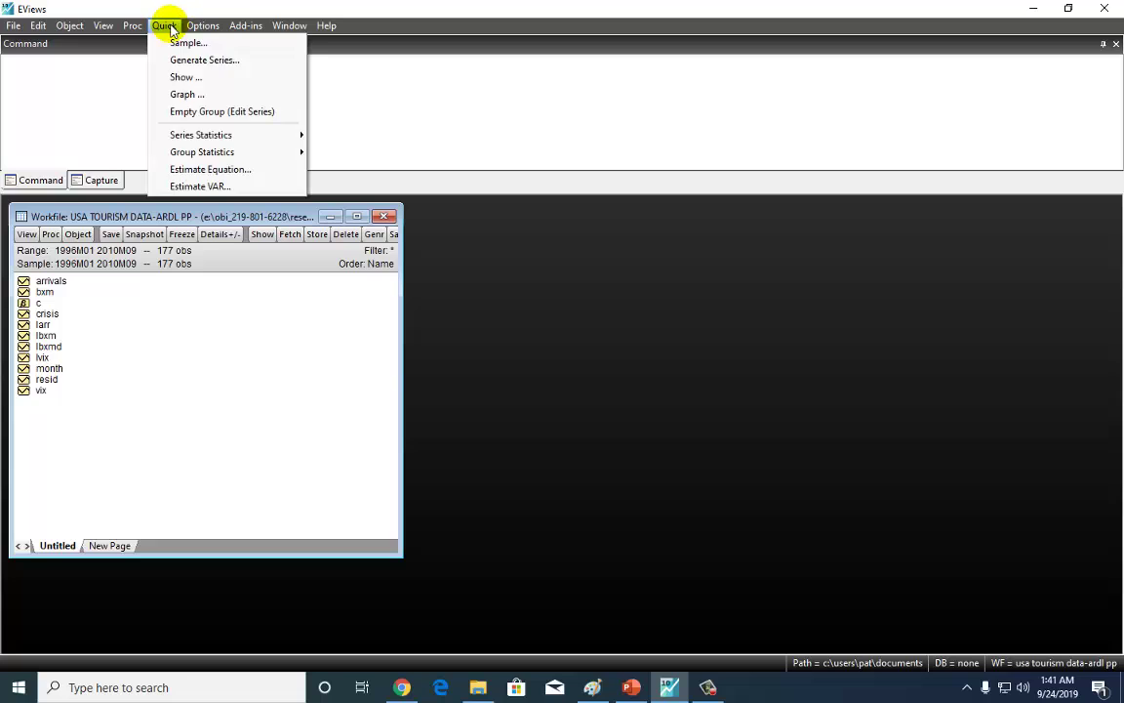
click(198, 171)
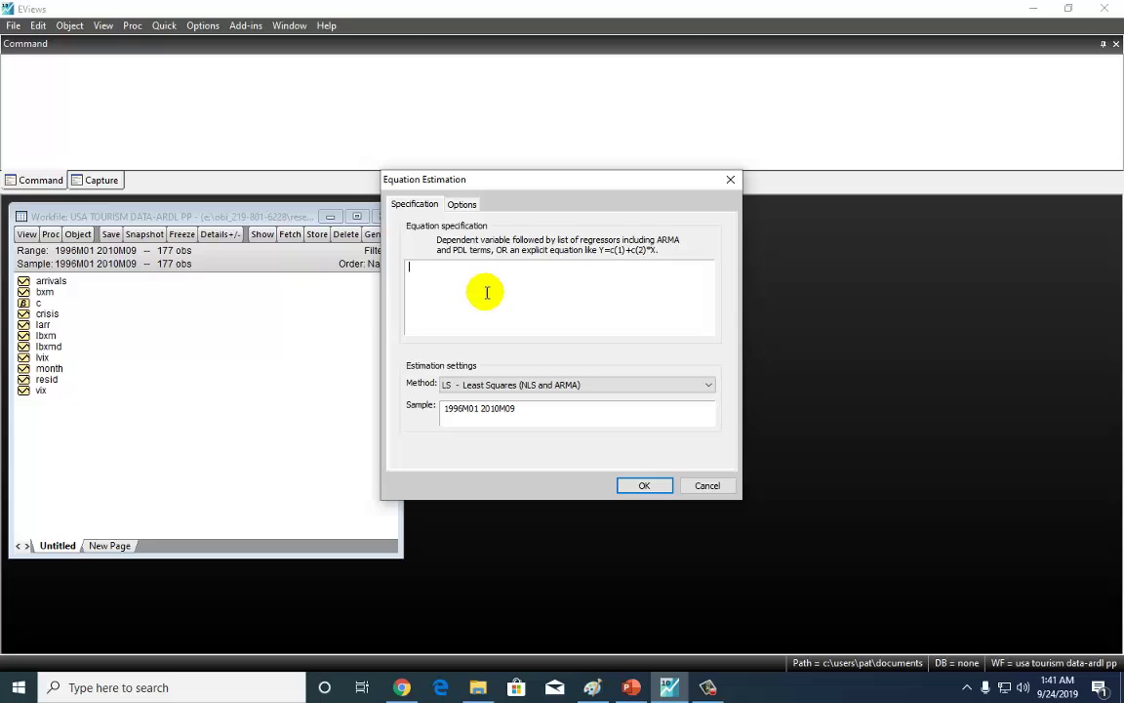
text(LA)
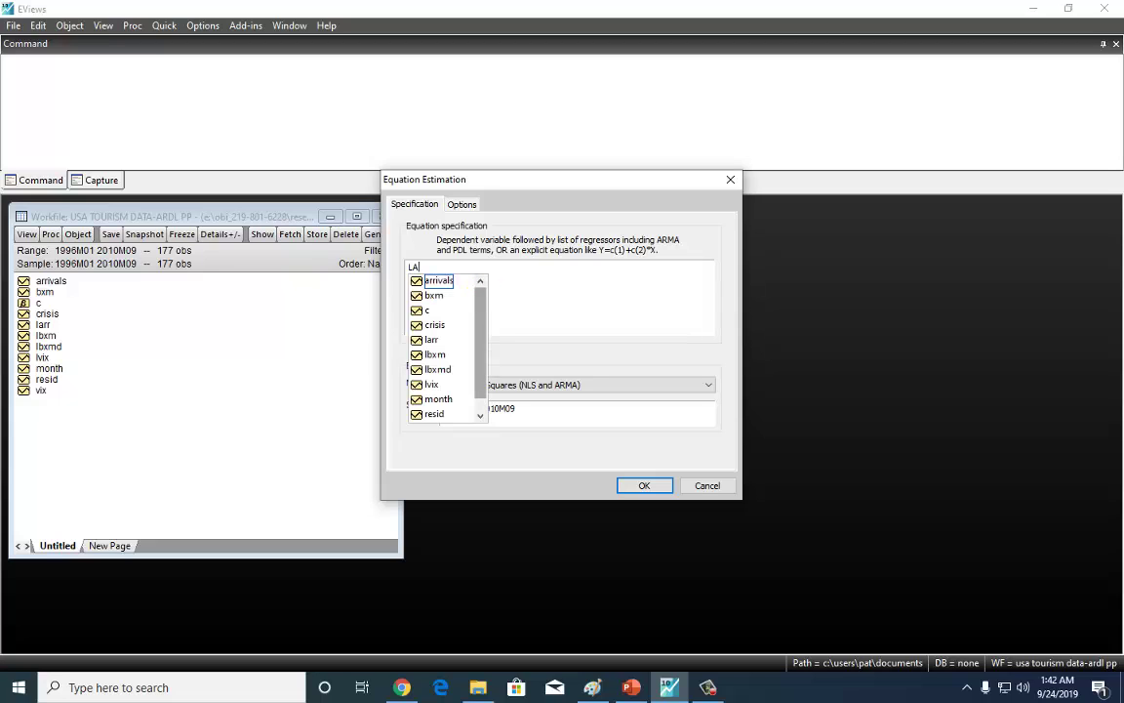
text(RR LVIX L)
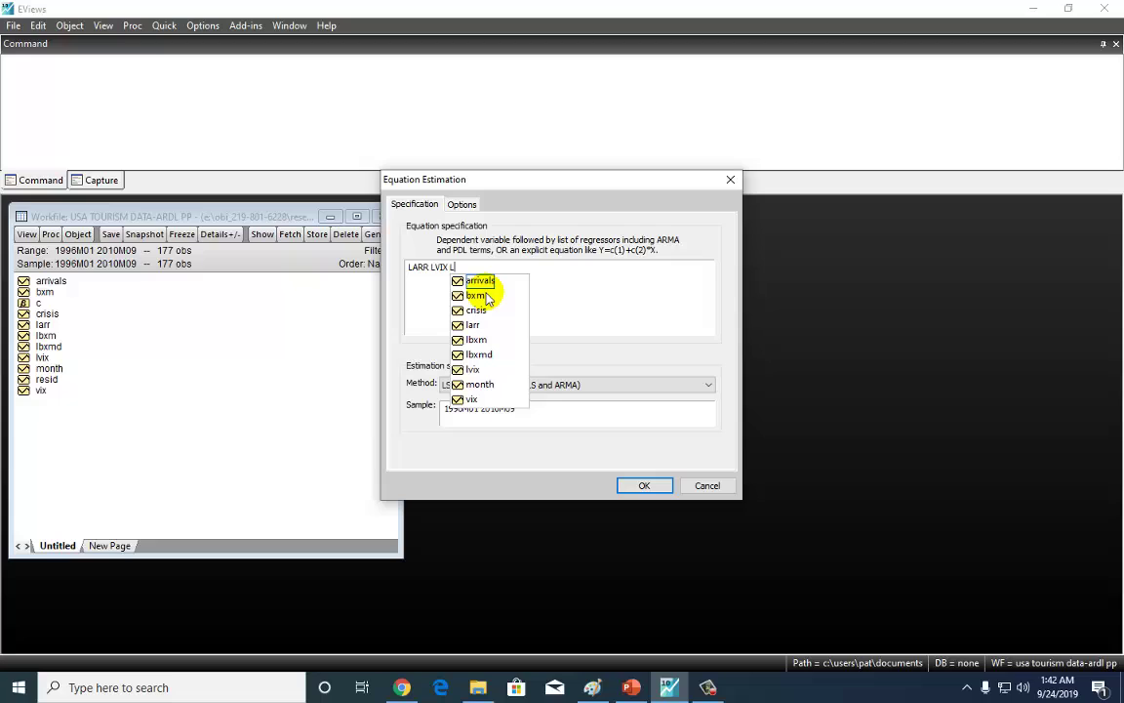
text(BXM)
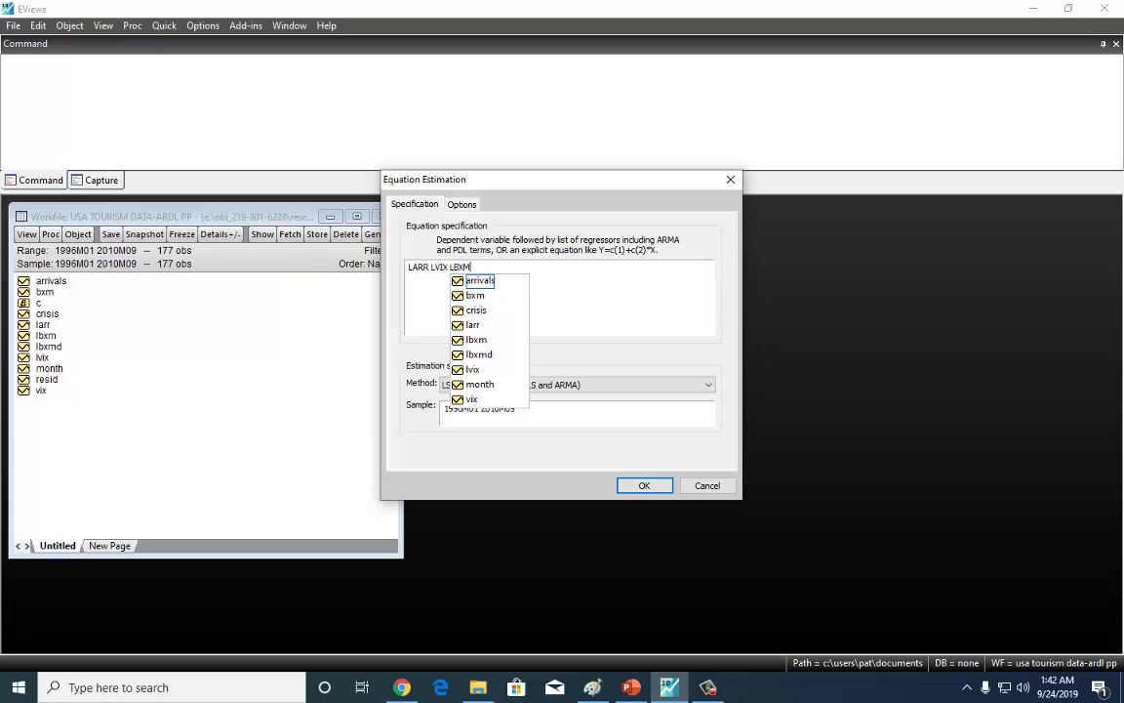
click(476, 283)
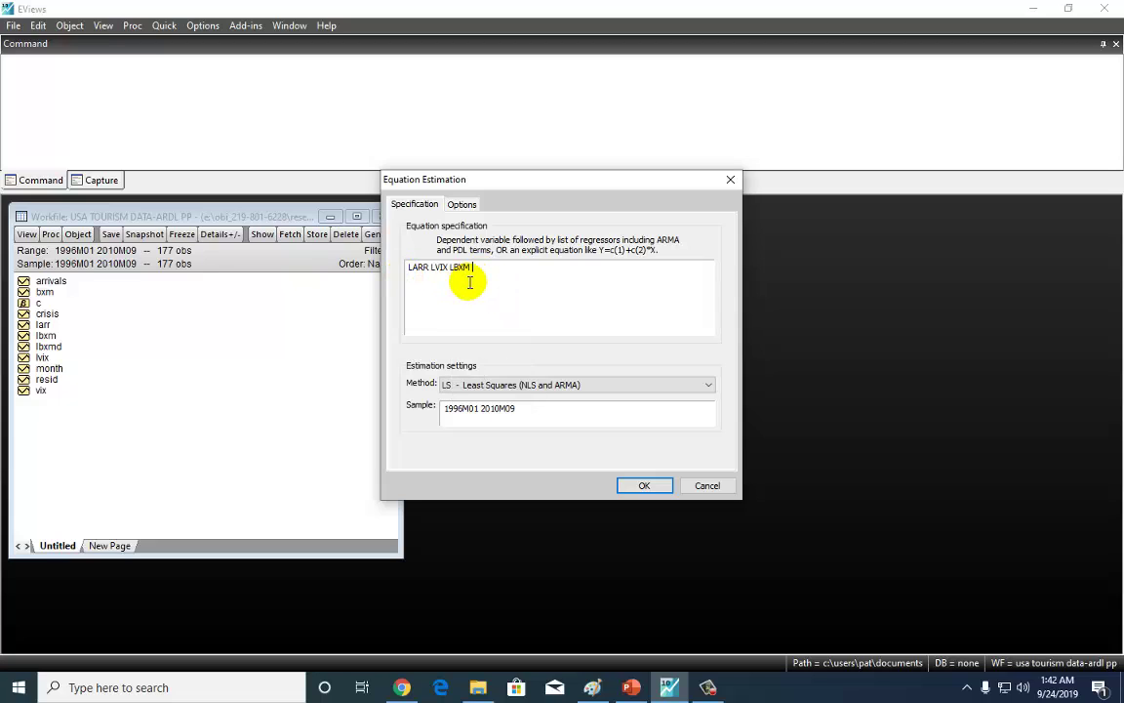
Step: Switch the estimation method to ARDL with maximum lags of 2 for the dependent variable and regressors
click(509, 386)
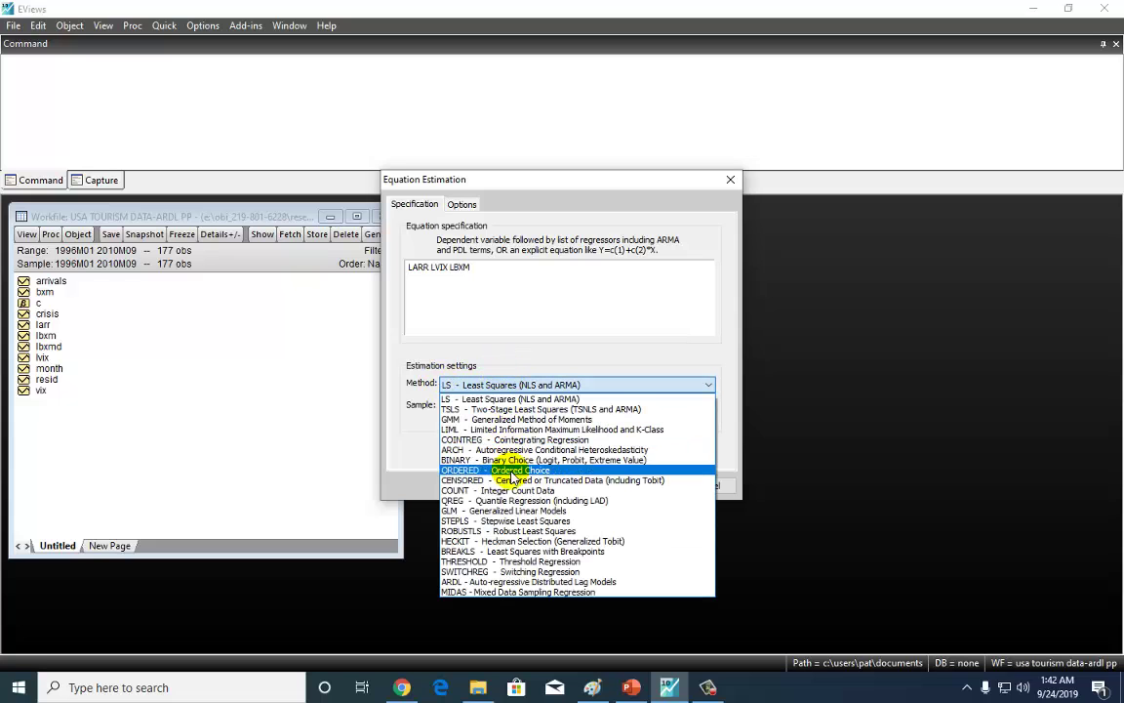
click(511, 584)
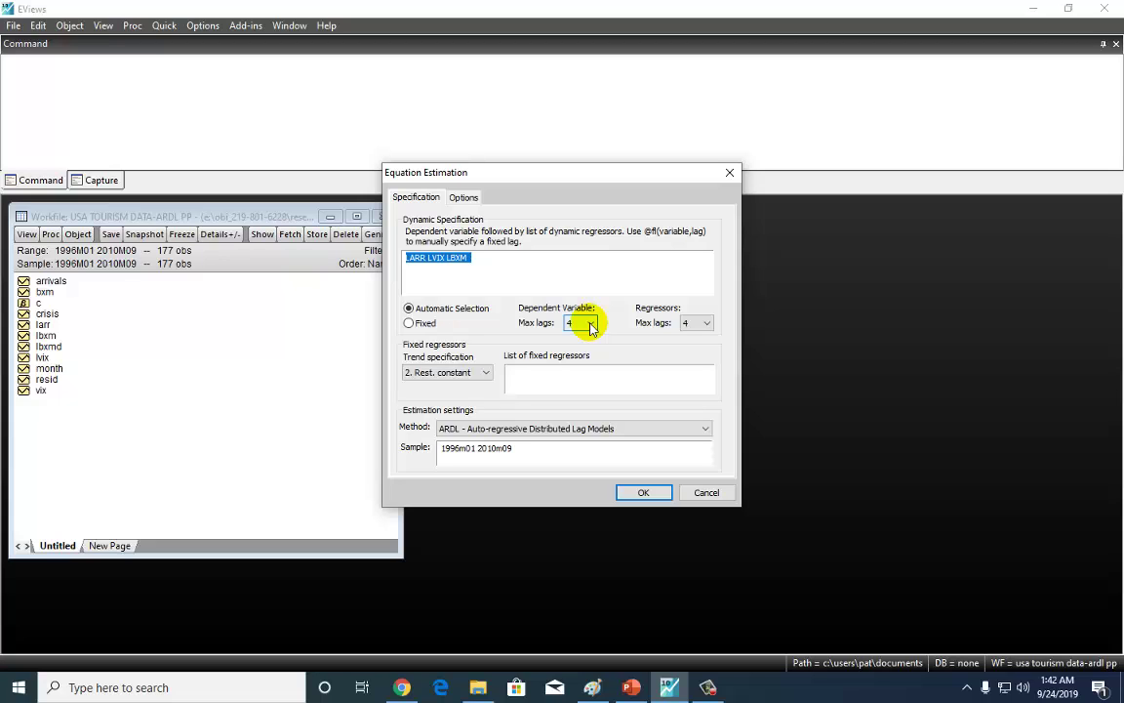
click(590, 327)
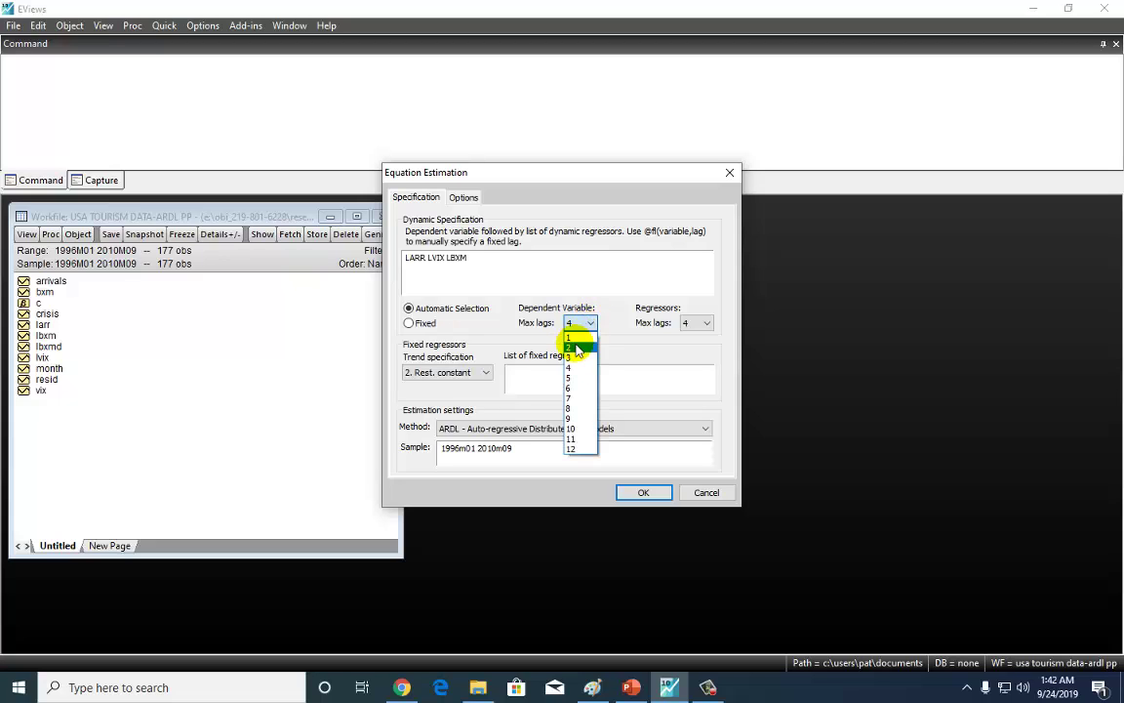
click(579, 342)
click(693, 327)
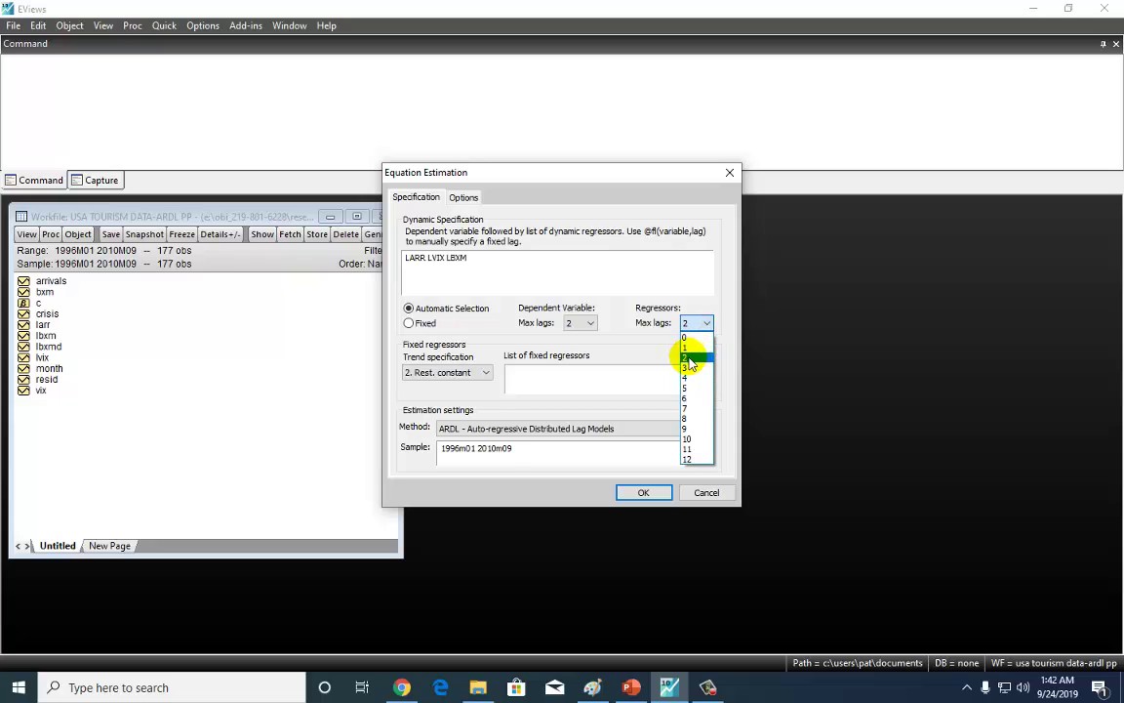
click(689, 363)
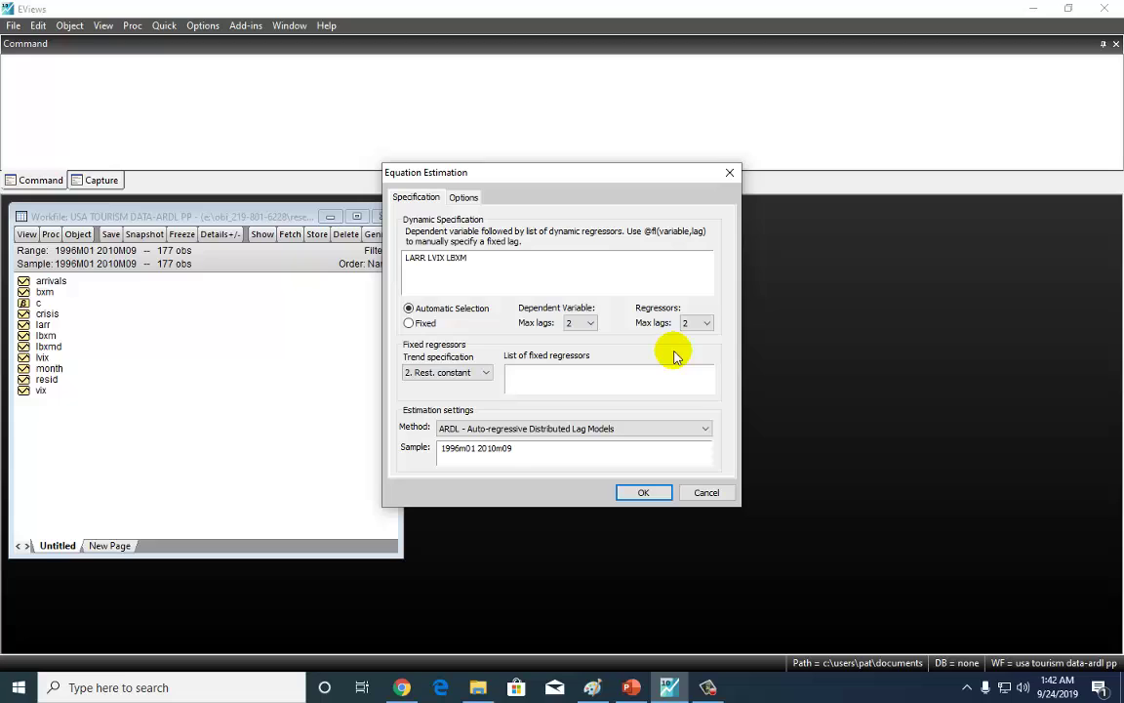
Step: Keep Akaike info criterion for lag selection, set trend to 3. Constant, and estimate the model
click(467, 199)
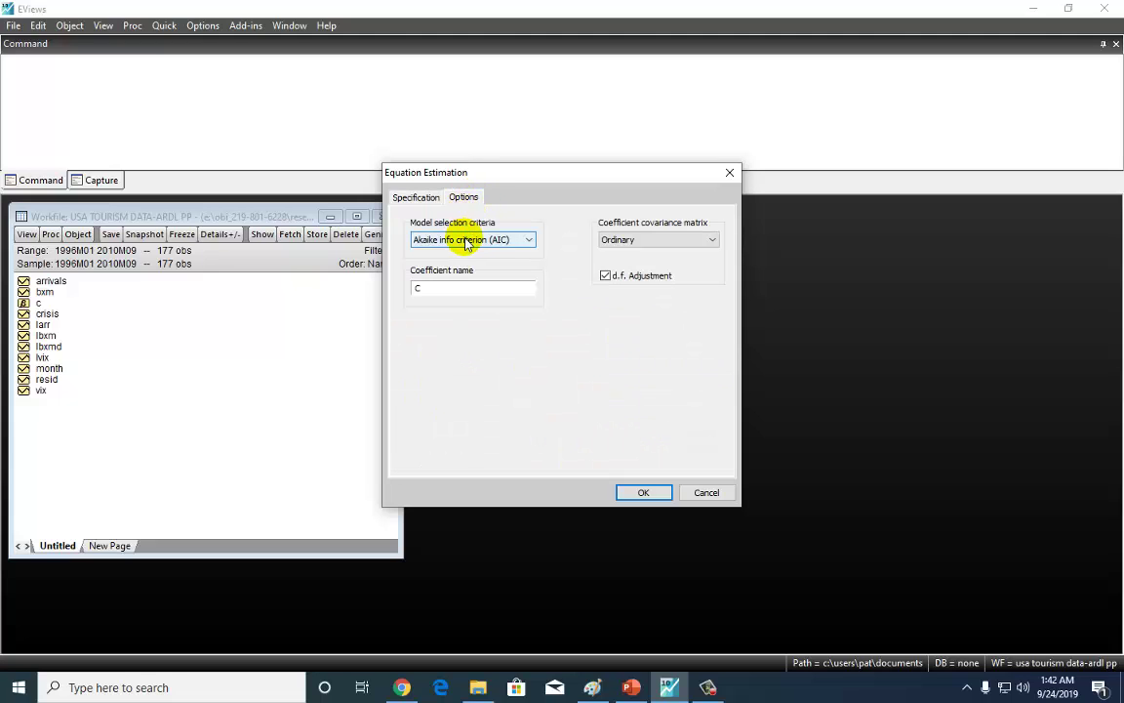
click(466, 240)
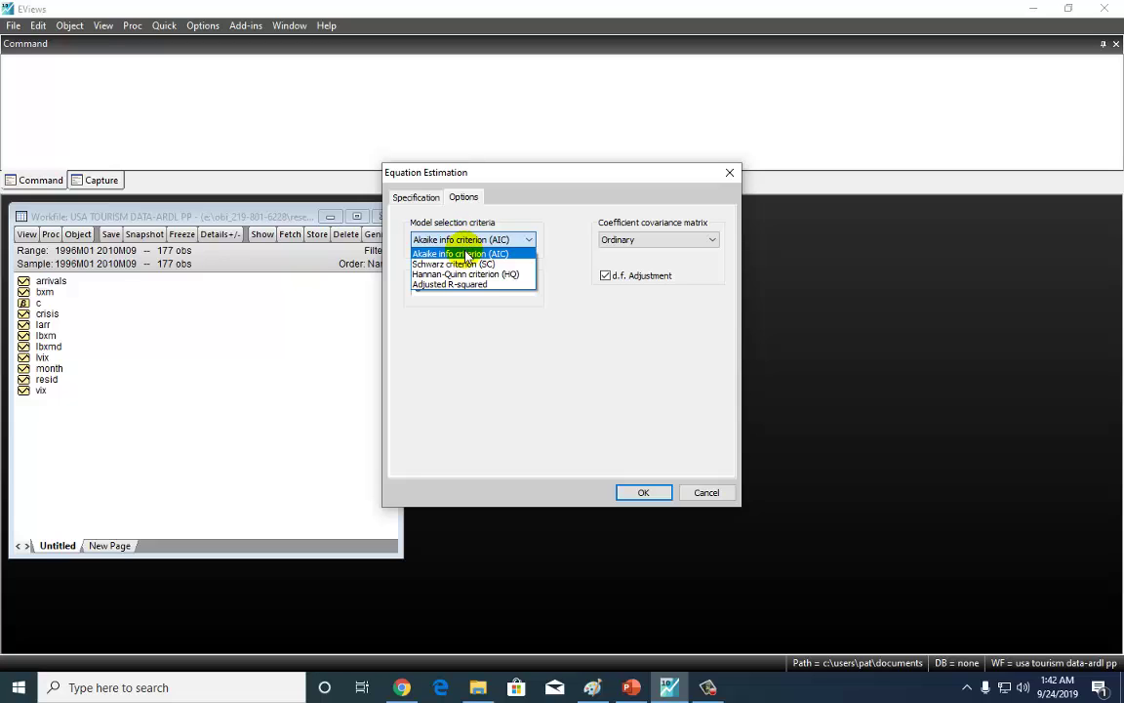
click(460, 253)
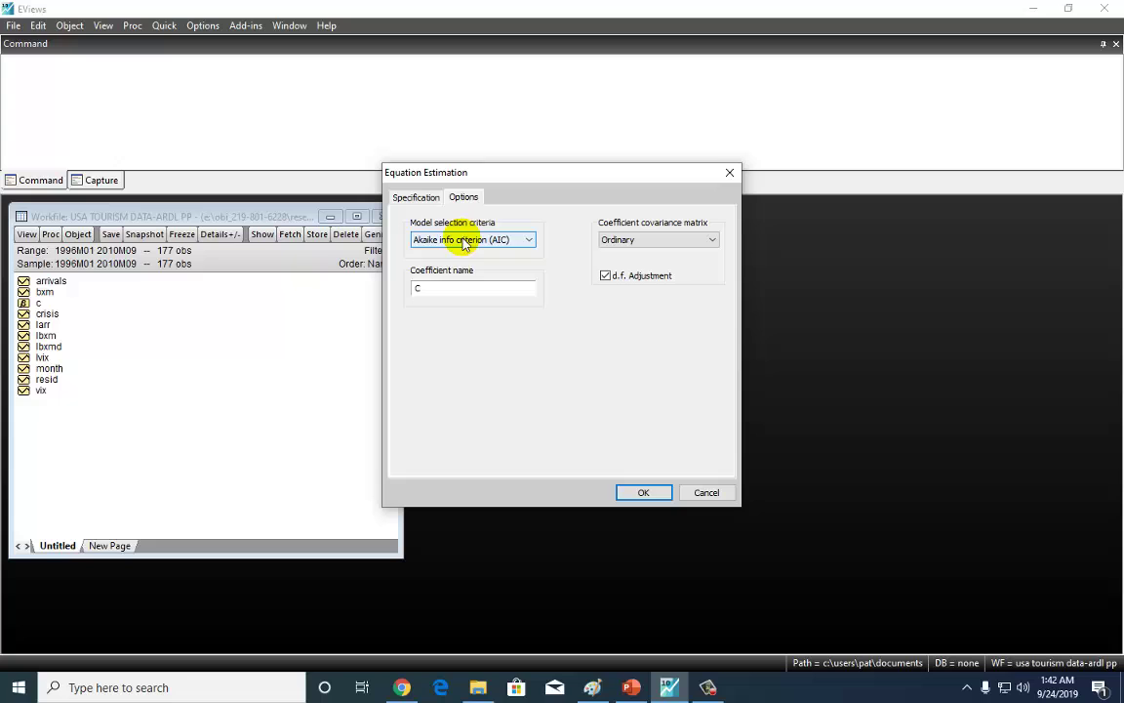
click(464, 239)
click(457, 264)
click(459, 241)
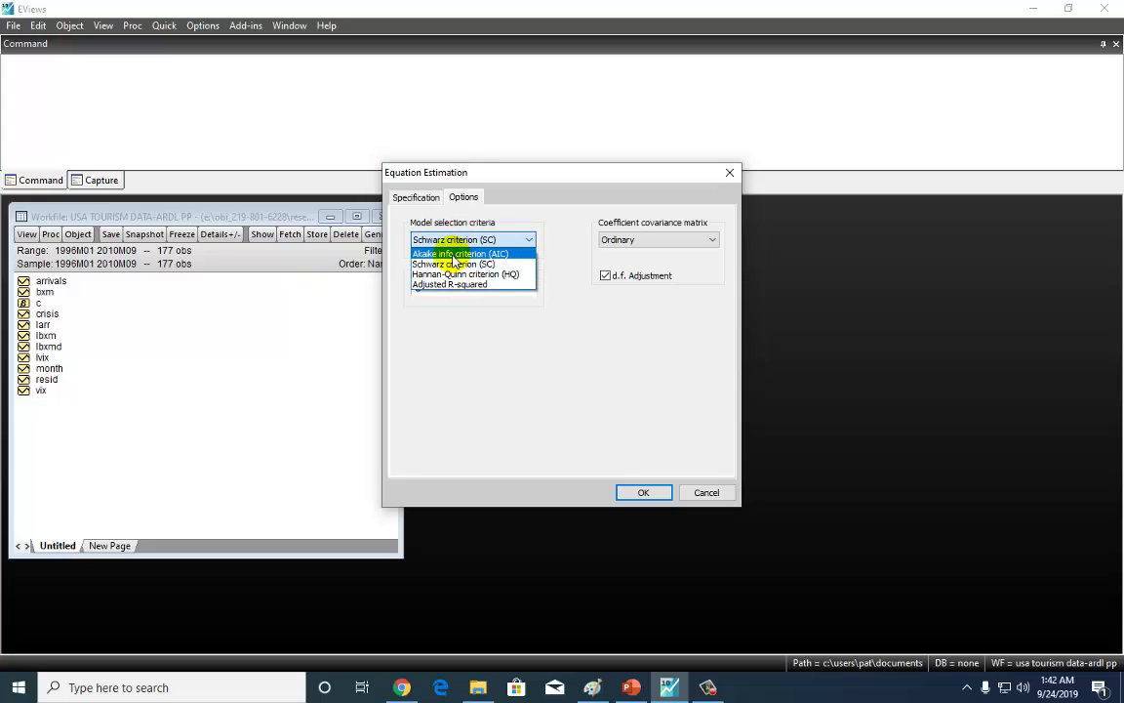
click(447, 251)
click(418, 197)
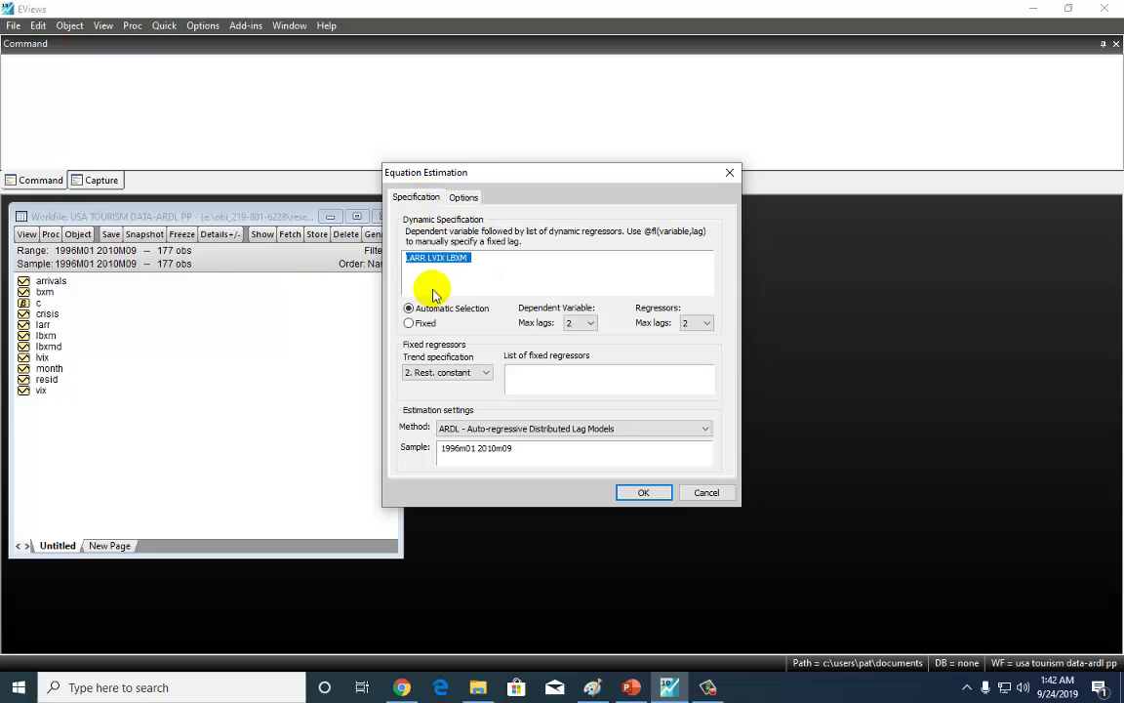
click(438, 376)
click(433, 406)
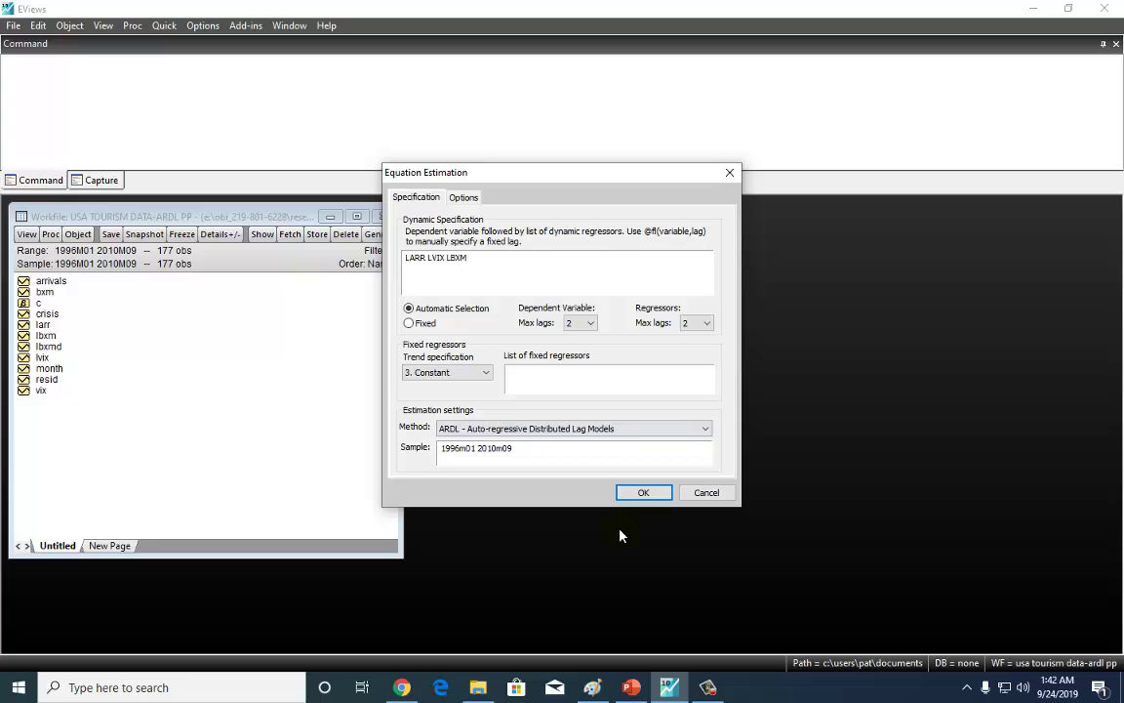
click(644, 492)
Step: Move the ARDL output beside the workfile and point out the LARR(-1), LVIX, LVIX(-1) and C rows
click(441, 213)
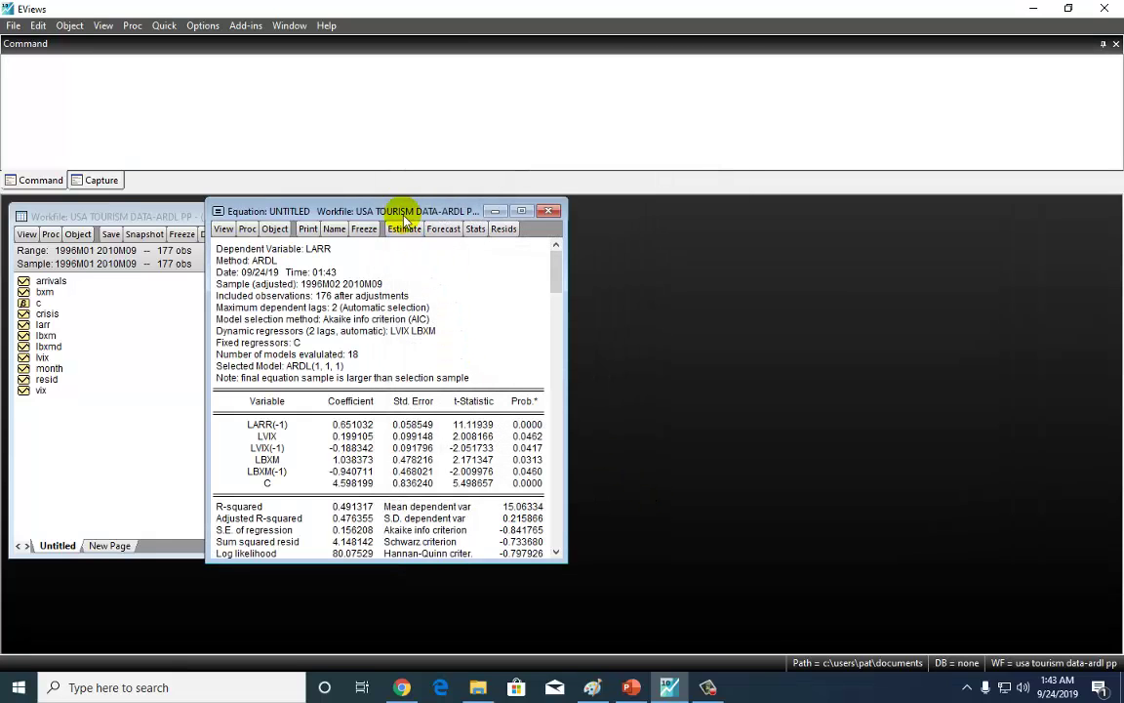
drag(395, 213, 673, 208)
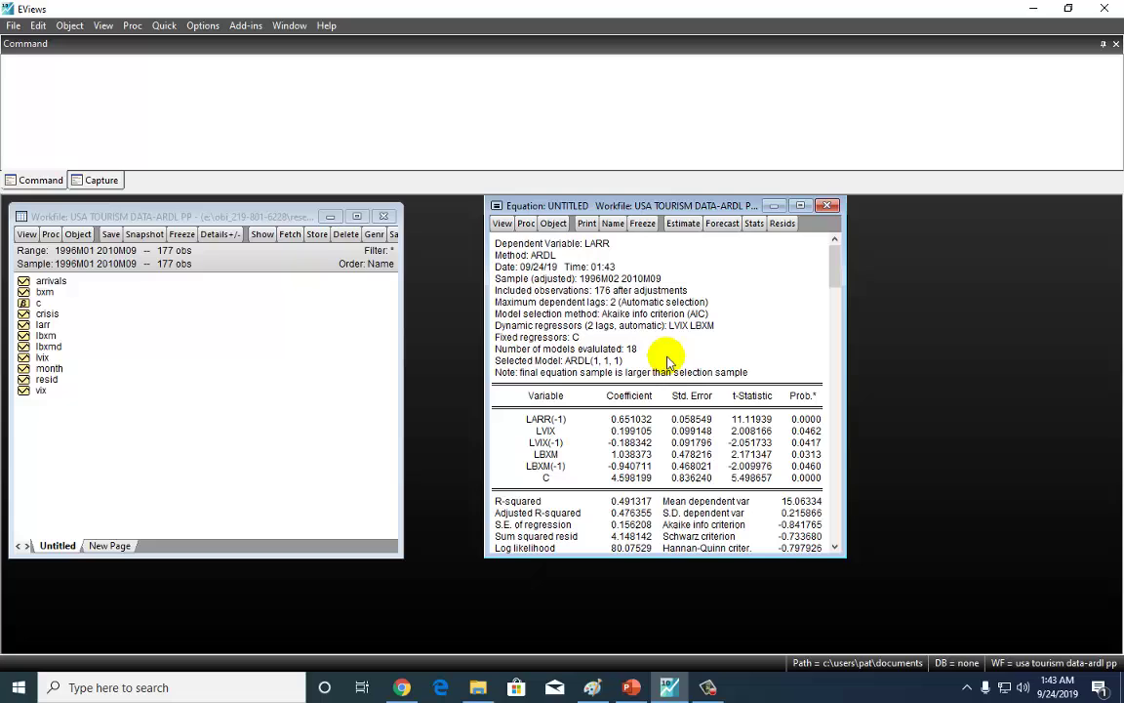
click(540, 422)
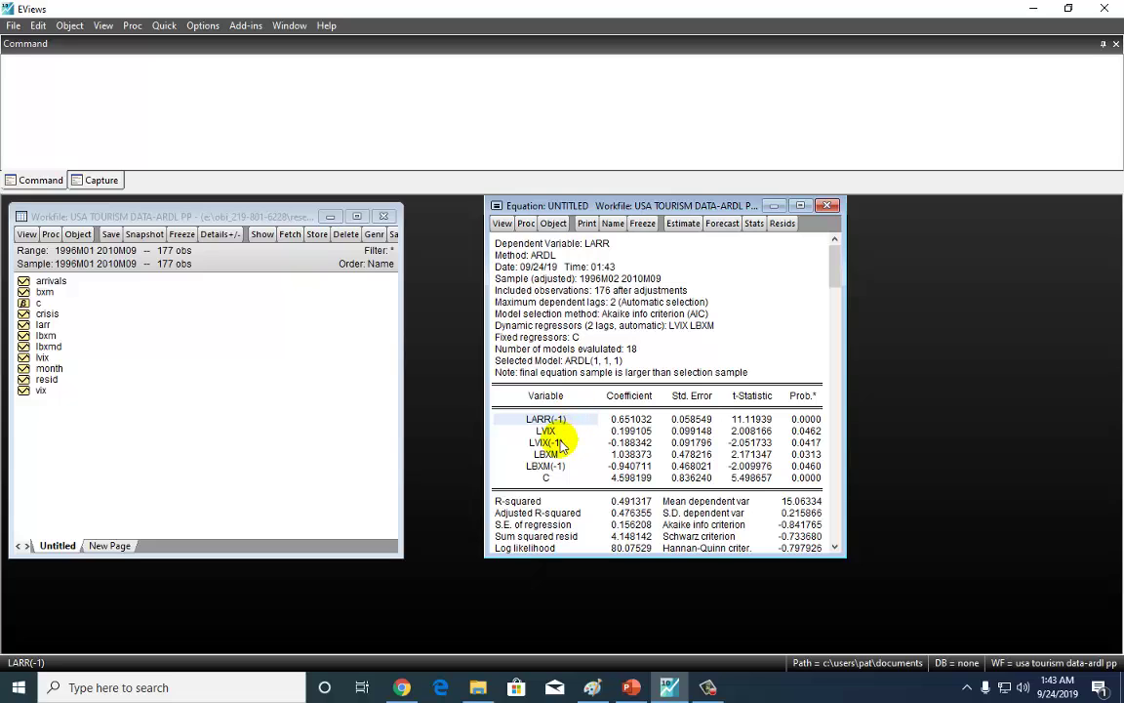
click(558, 443)
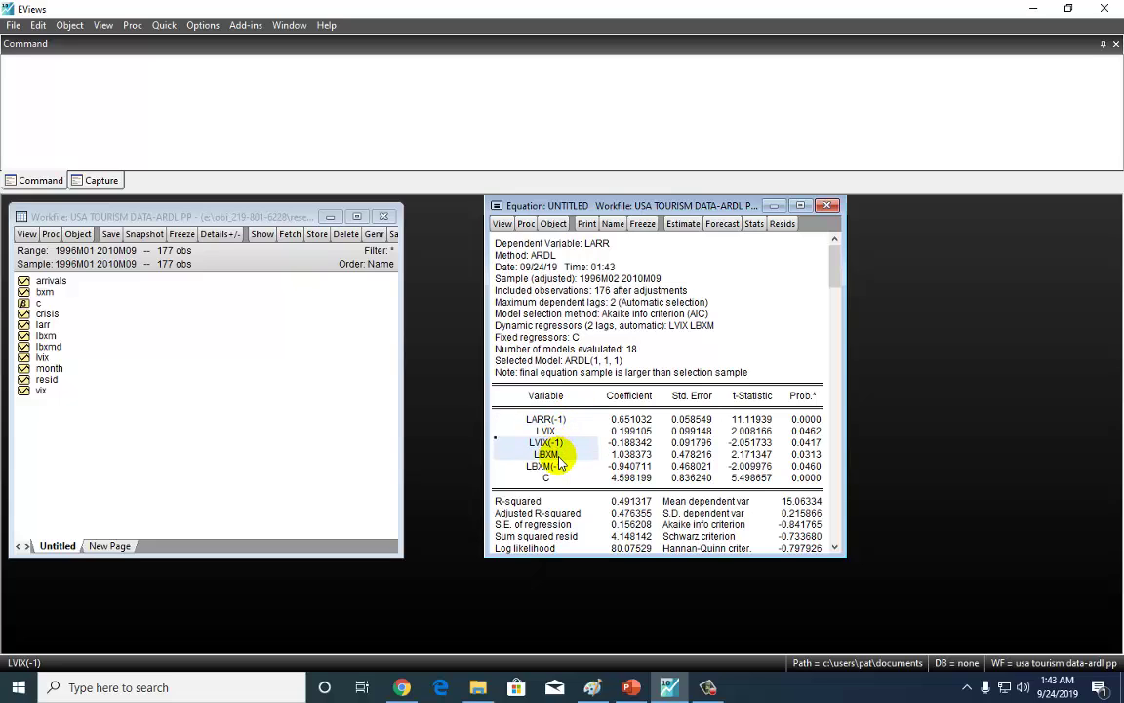
click(550, 432)
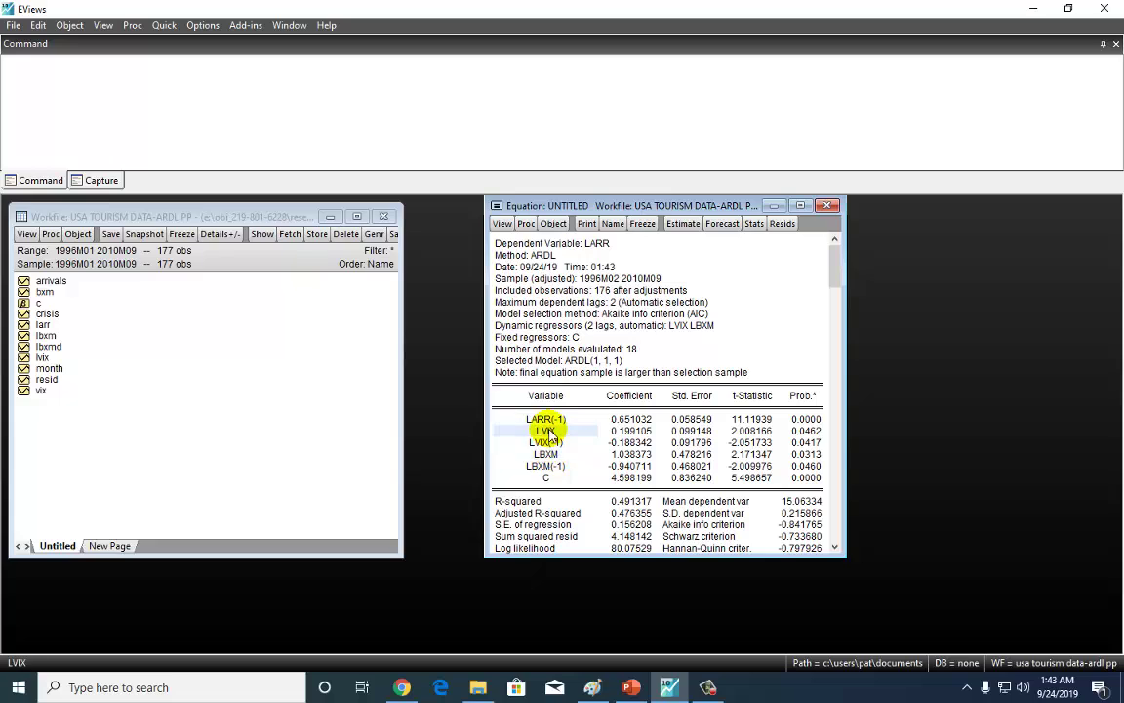
click(572, 479)
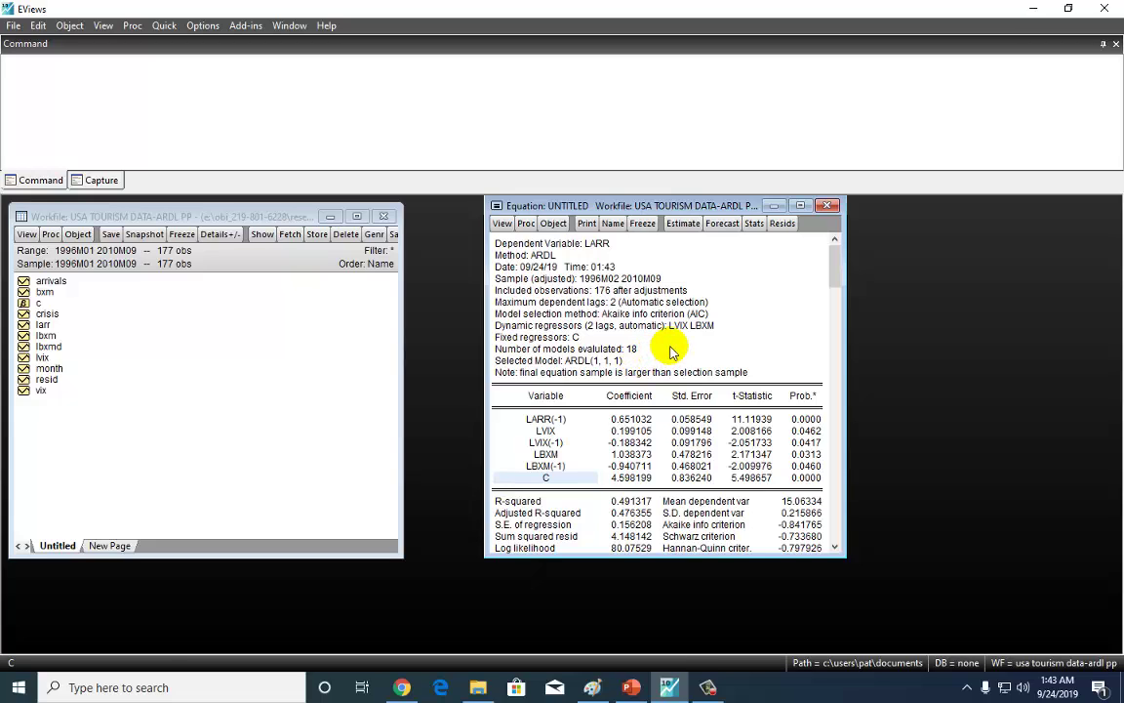
Step: Highlight the dynamic regressors LVIX LBXM and the selected model ARDL(1,1,1) lines
click(629, 304)
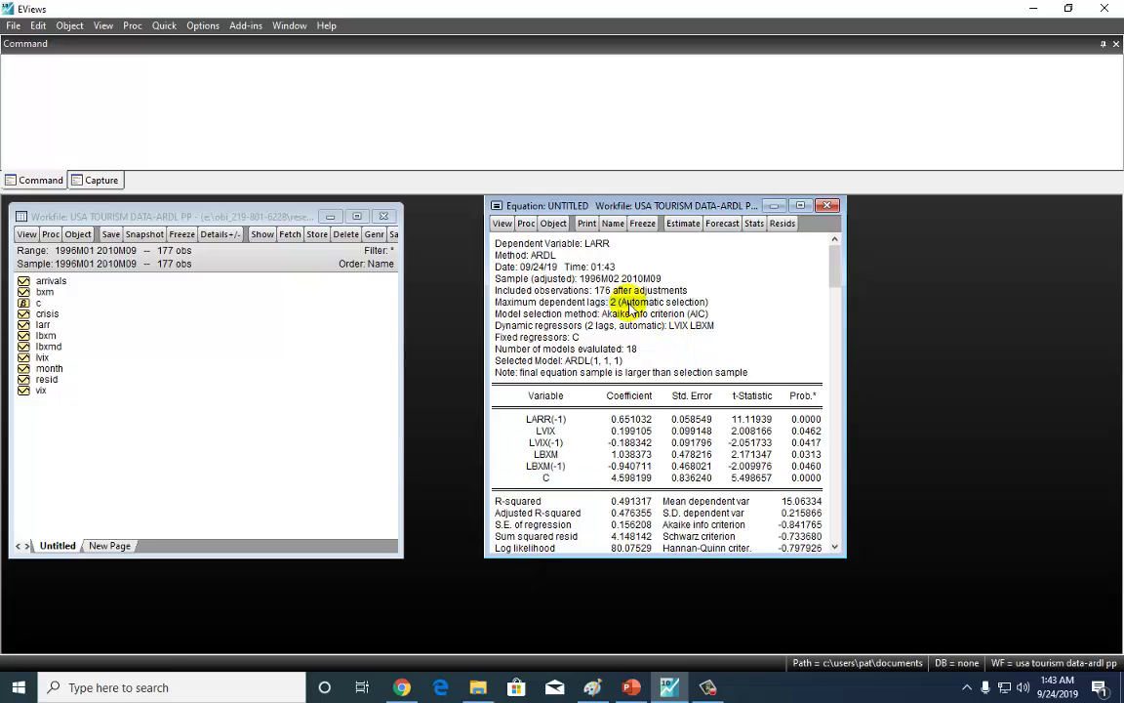
click(575, 328)
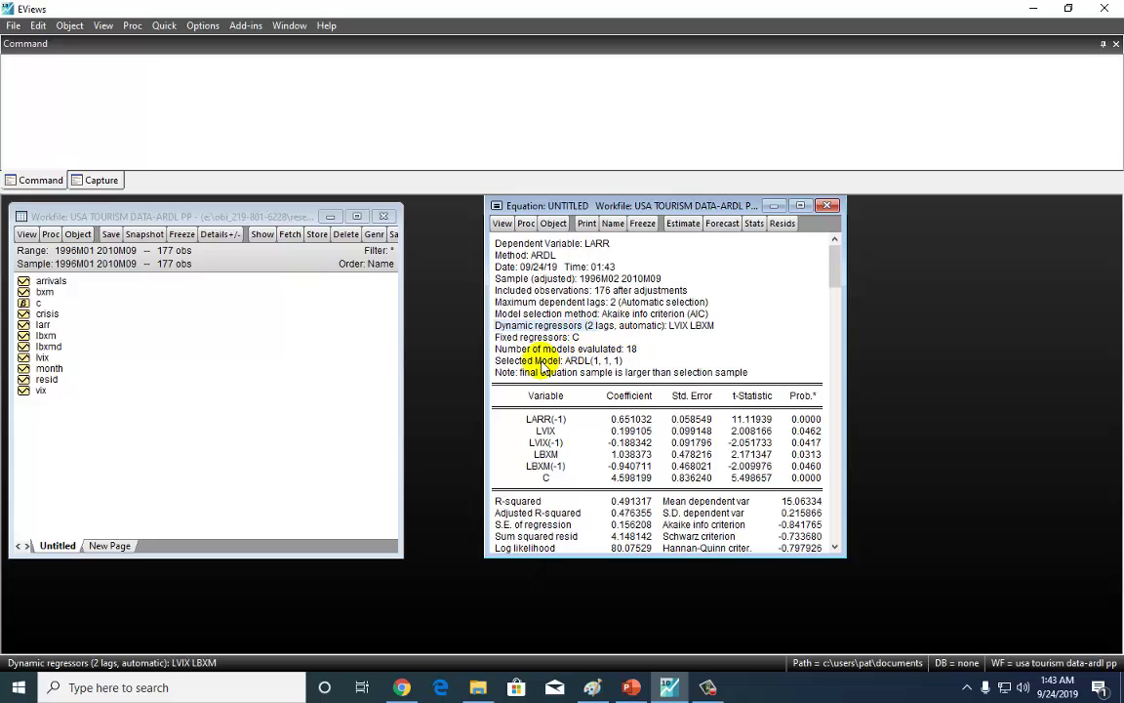
click(521, 360)
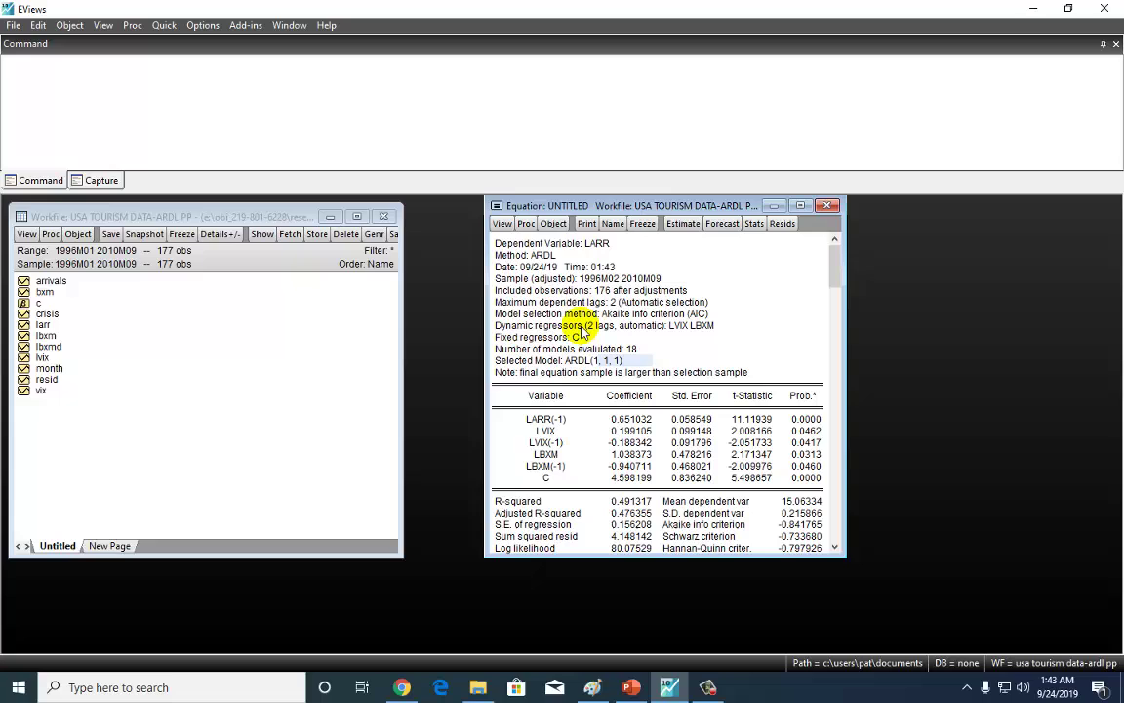
Step: Show the Long Run Form and Bounds Test, marking the lagged level terms and -0.348968 adjustment coefficient
click(502, 224)
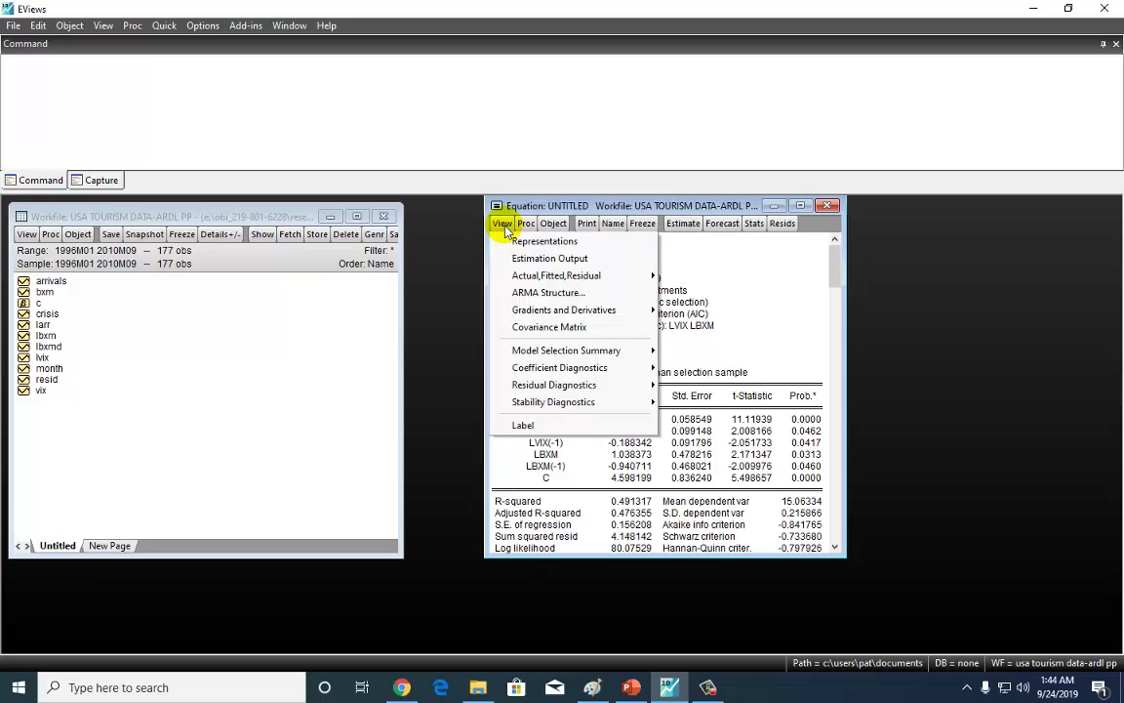
mouse_move(547, 371)
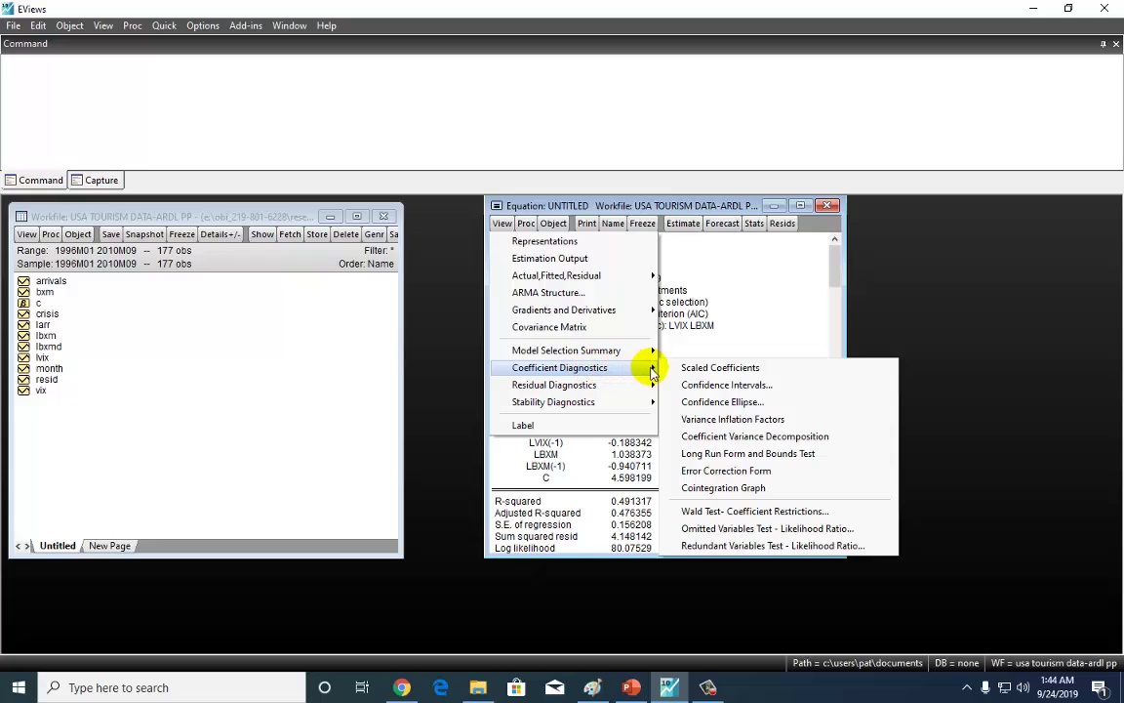
click(716, 455)
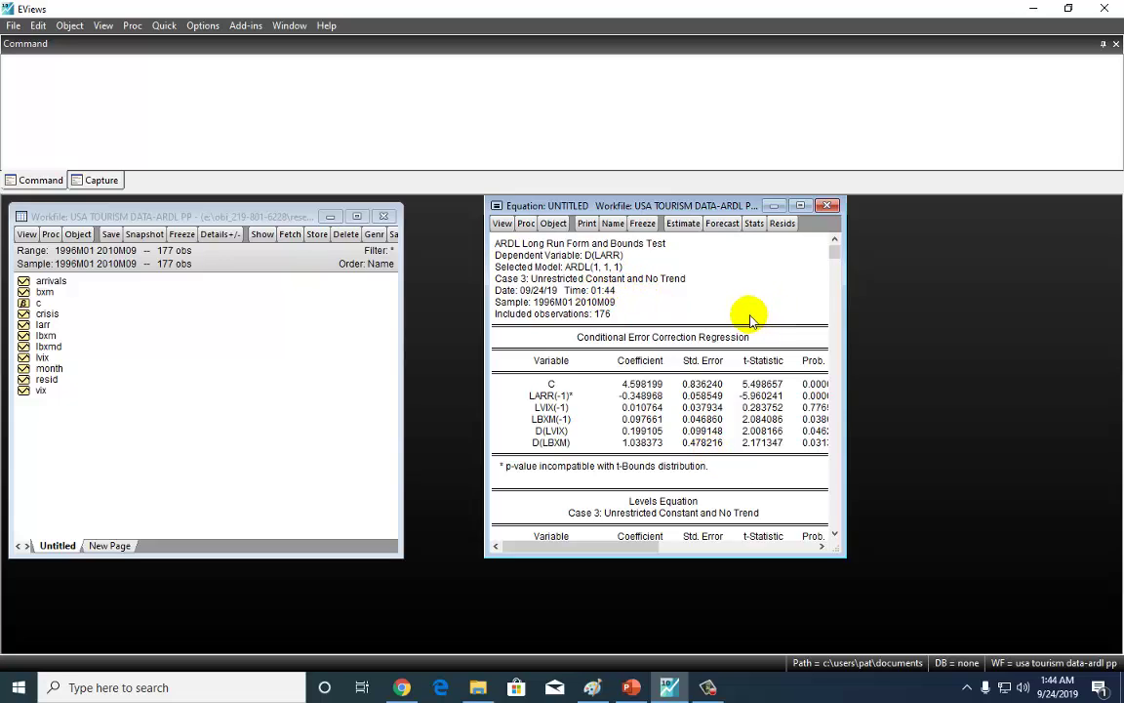
click(540, 397)
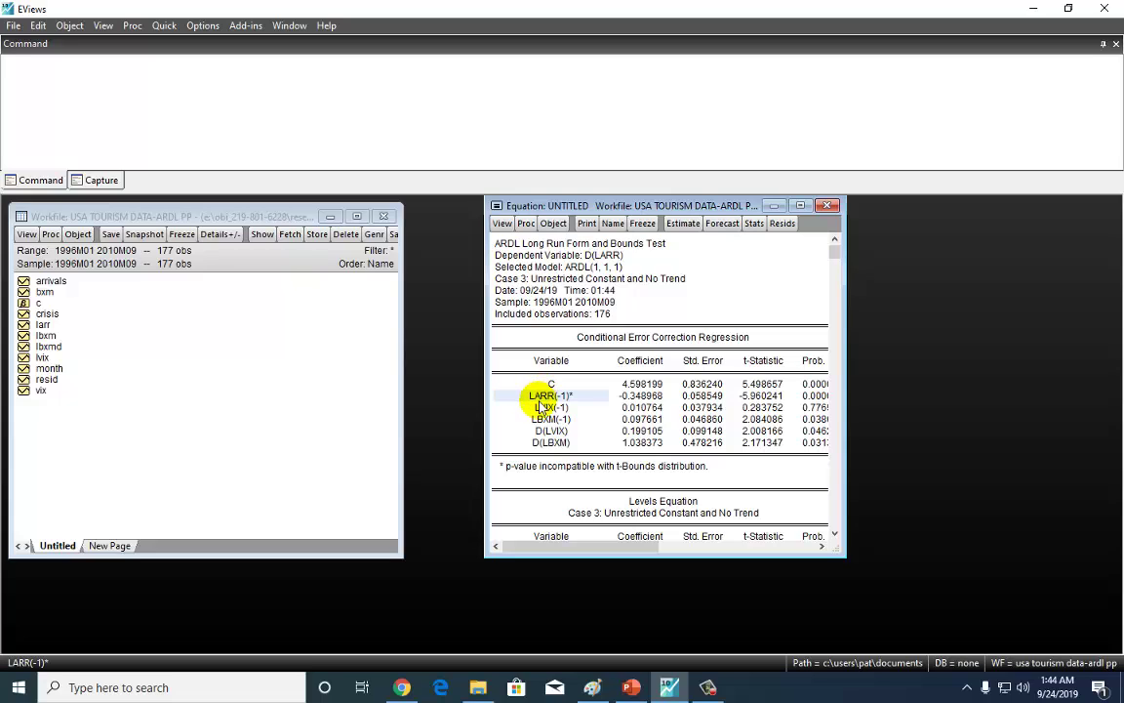
drag(541, 397, 540, 420)
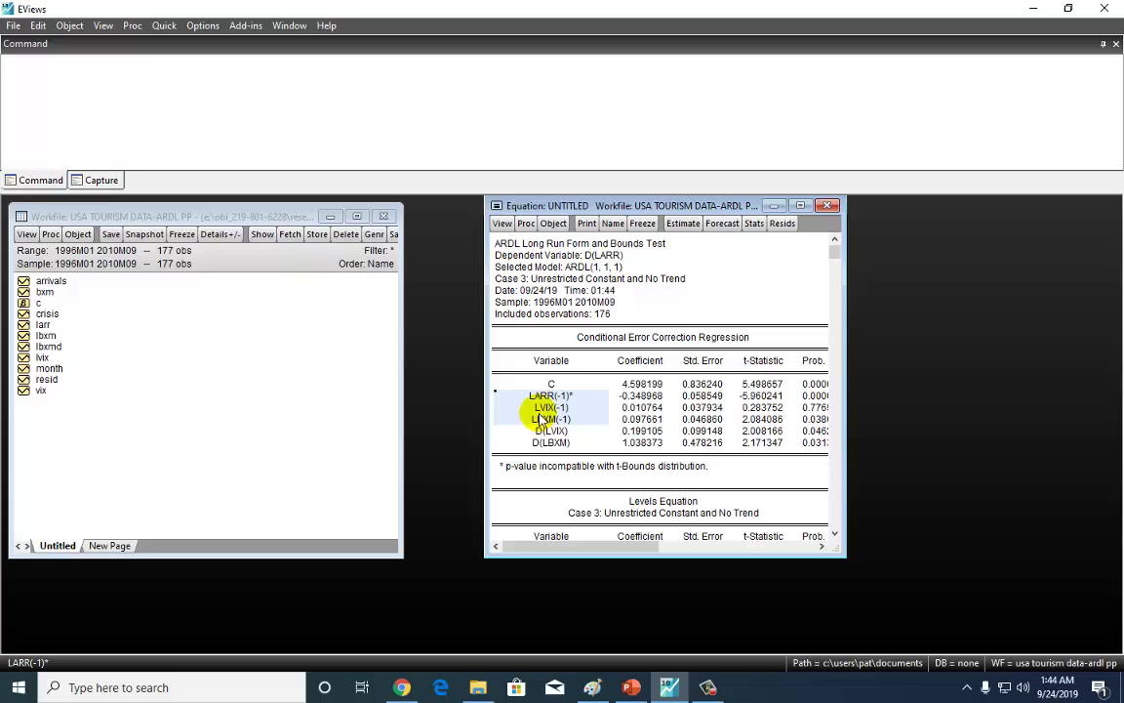
click(636, 395)
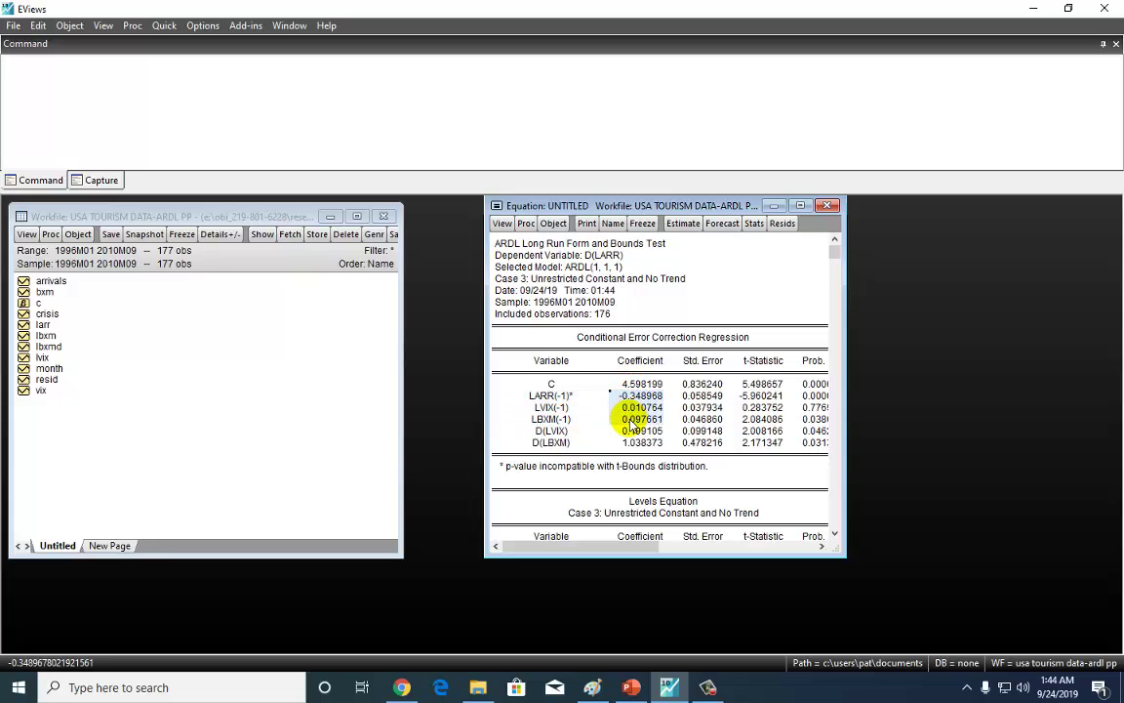
Step: Highlight long-run coefficients LVIX 0.030844 and LBXM 0.279858, then scroll to the F-statistic 12.07510
scroll(631, 422, down, 3)
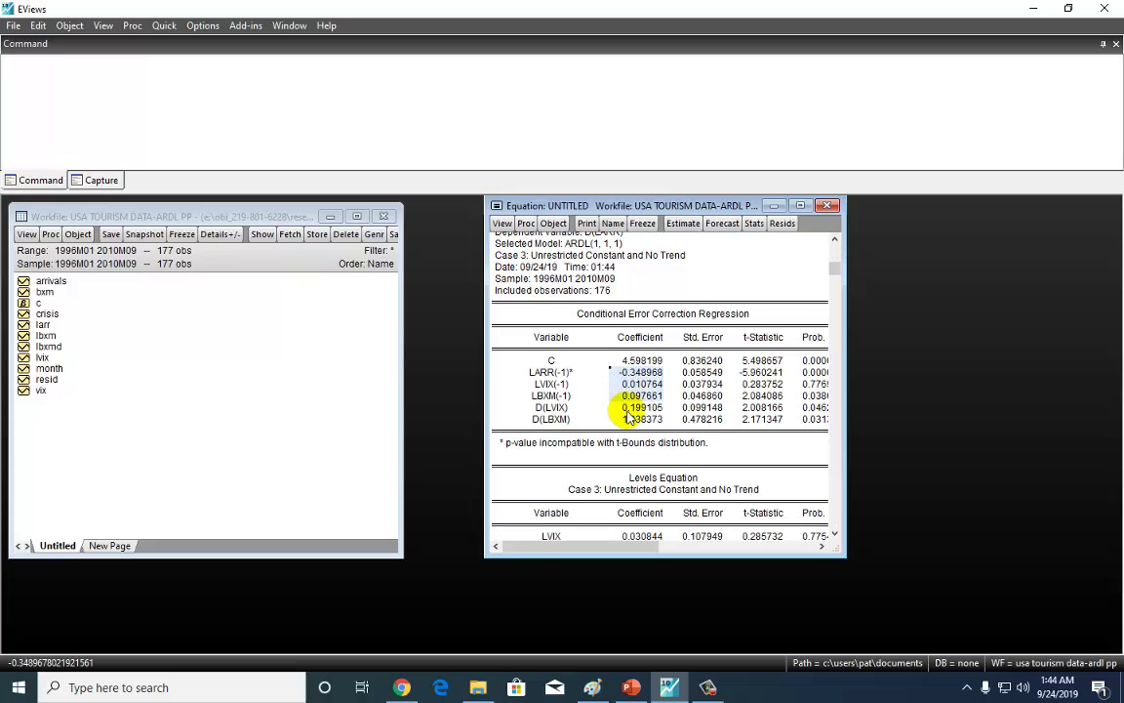
scroll(630, 417, down, 2)
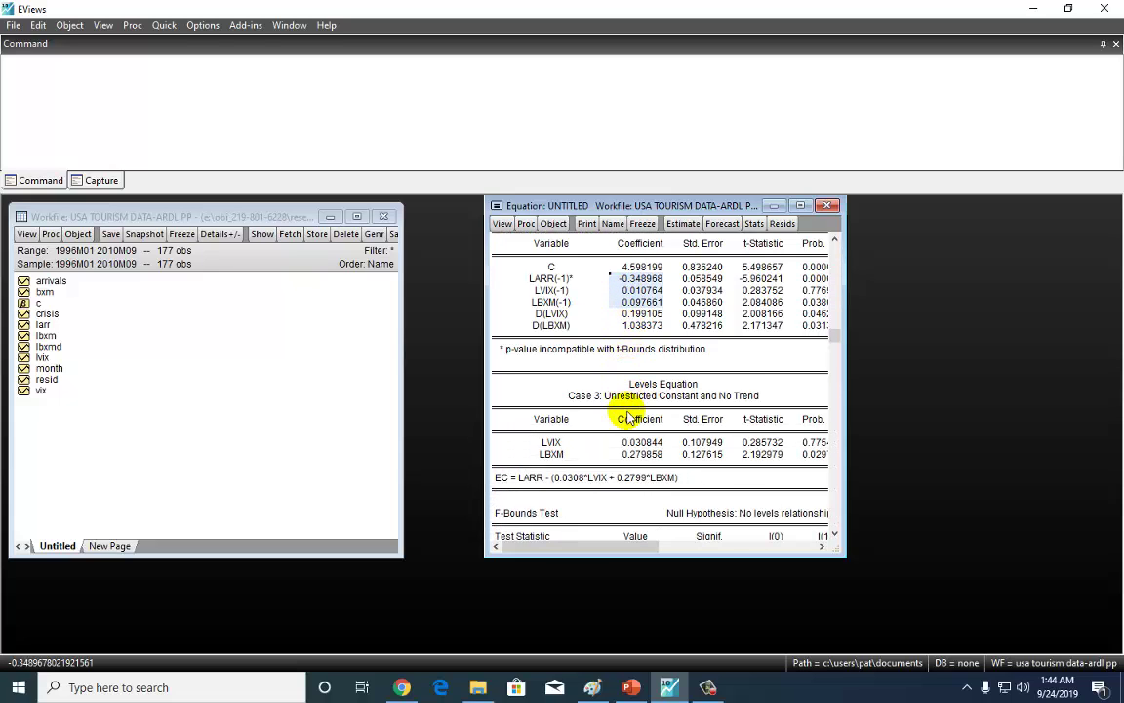
scroll(672, 401, down, 2)
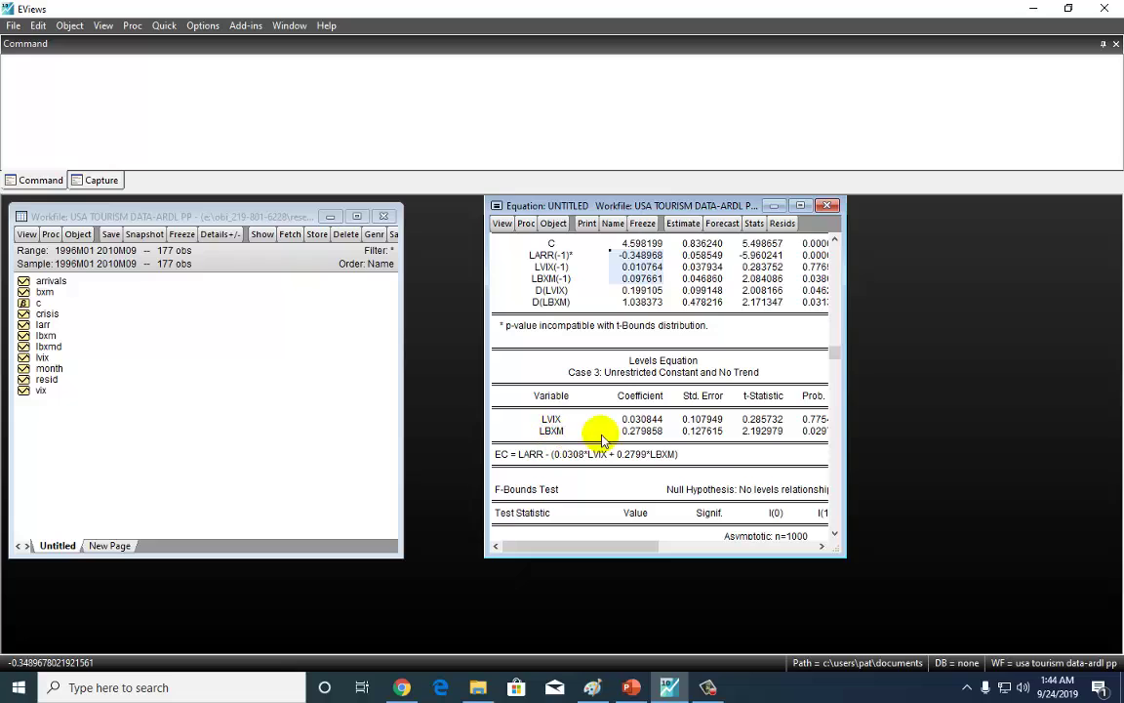
drag(641, 419, 651, 435)
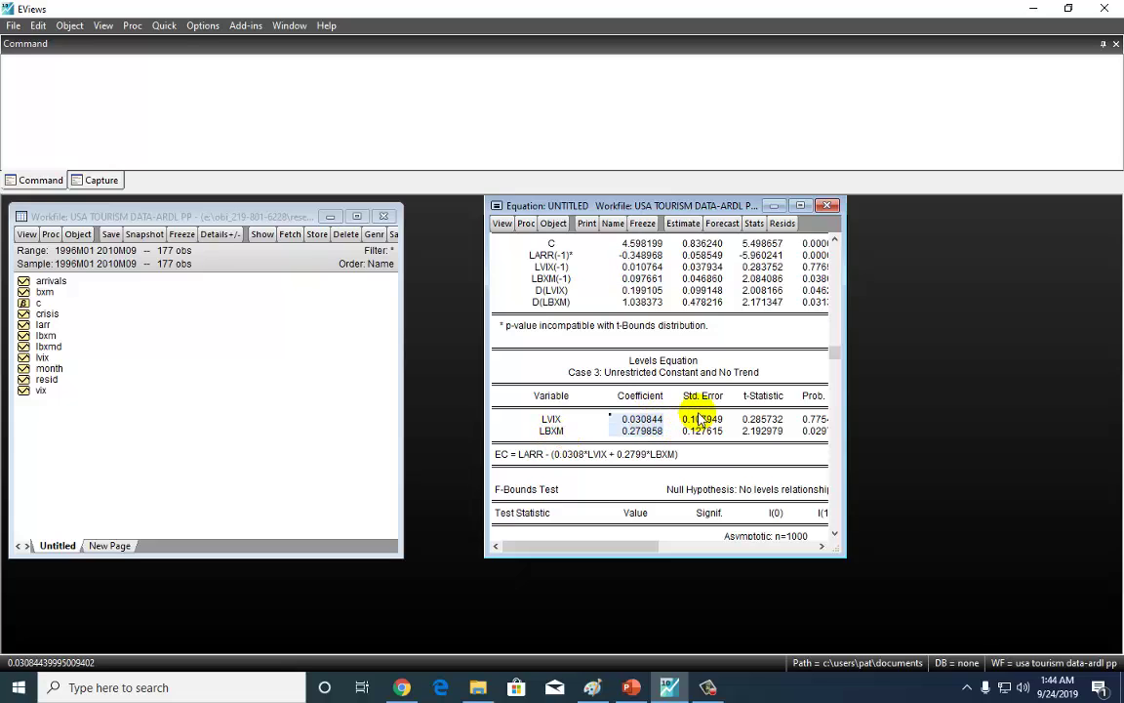
scroll(710, 388, down, 1)
scroll(710, 388, down, 5)
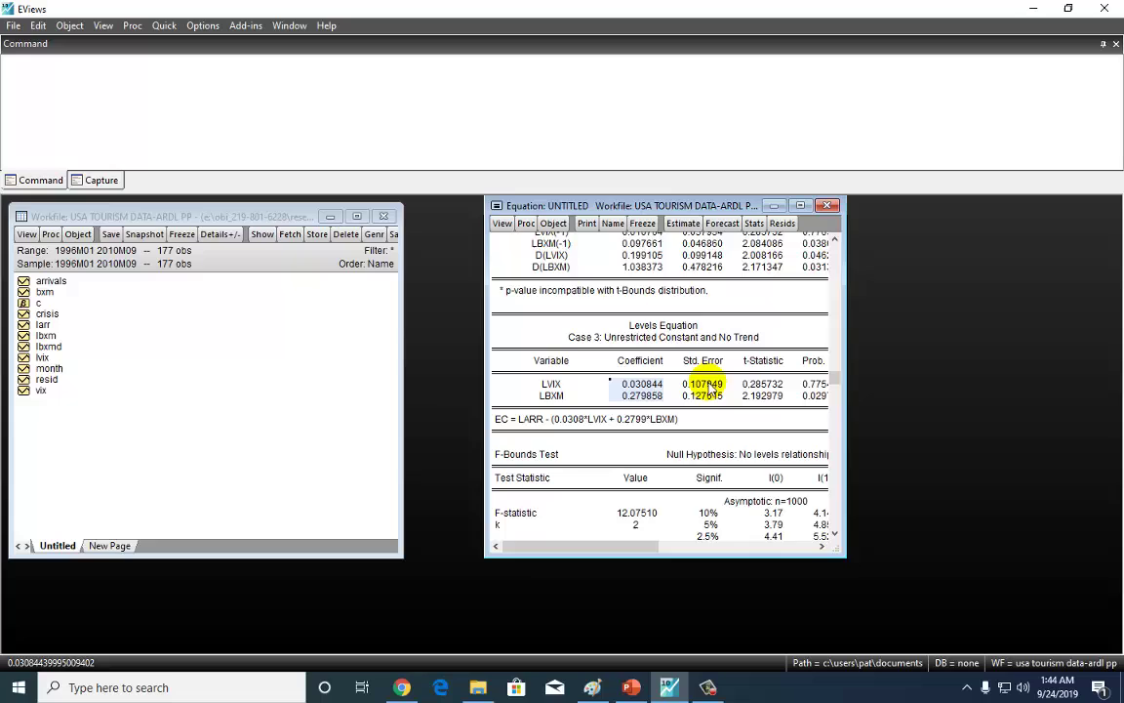
scroll(709, 388, down, 1)
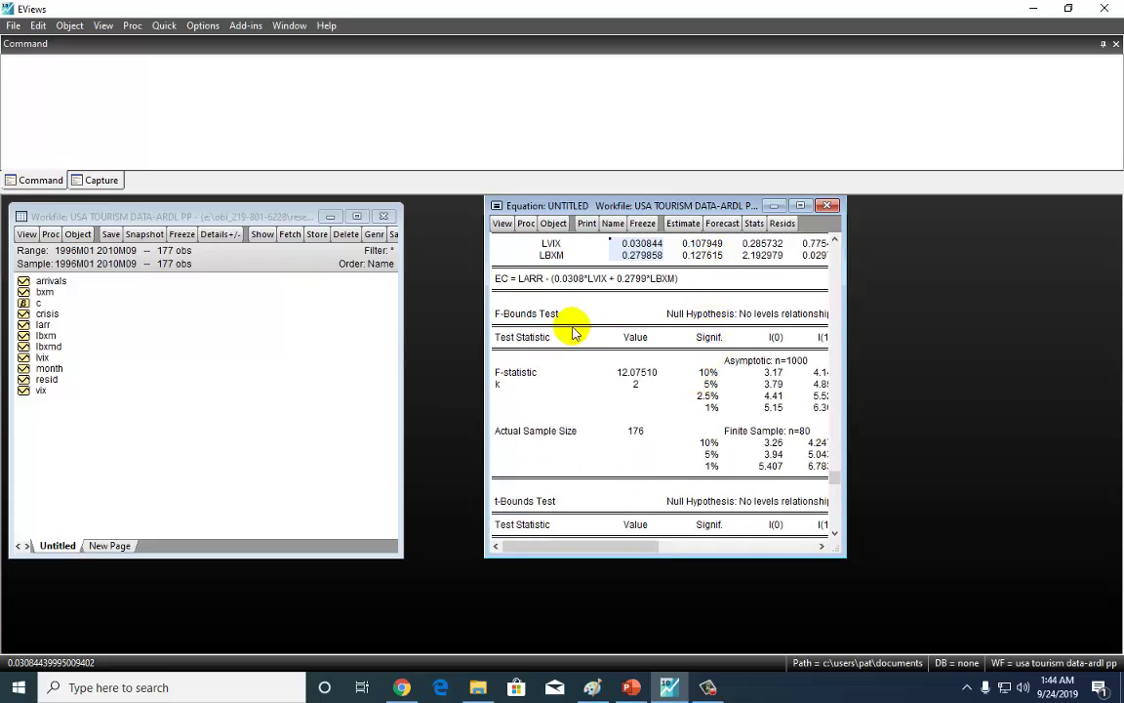
click(533, 313)
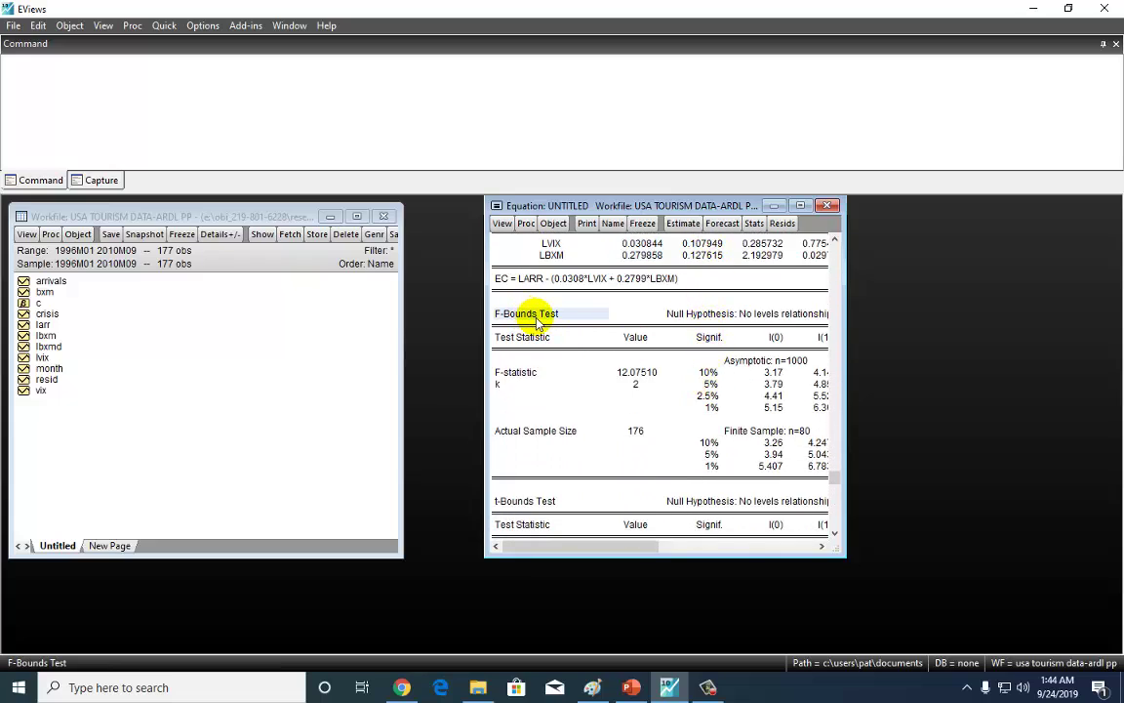
click(635, 376)
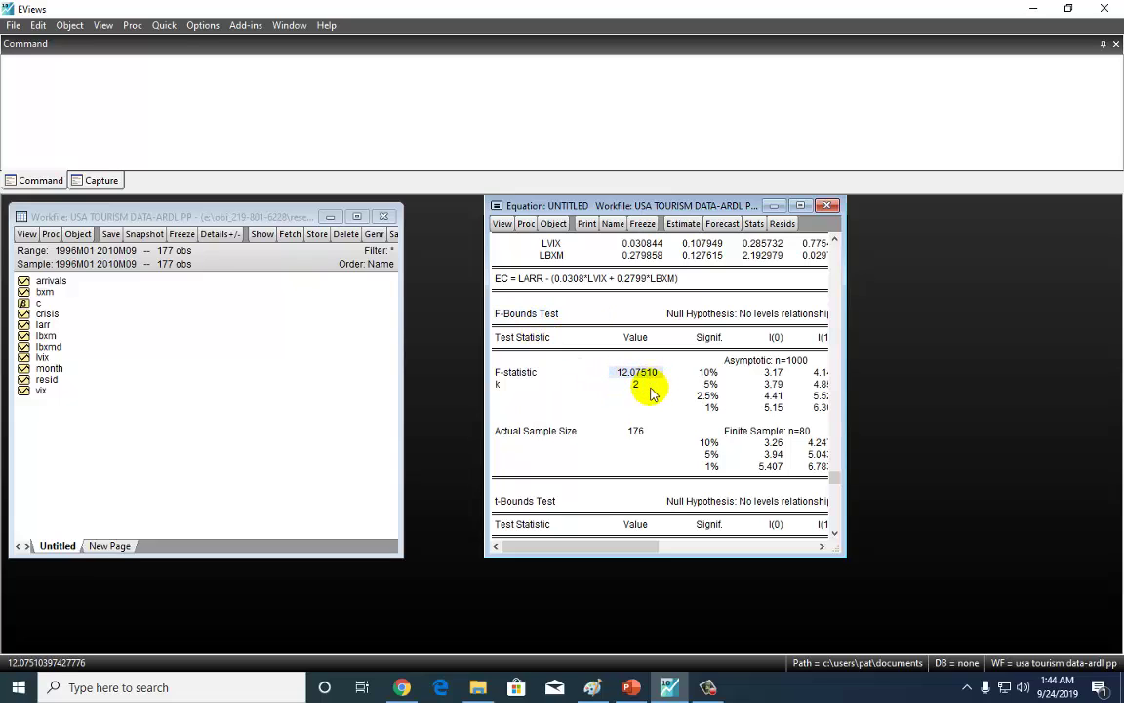
click(499, 386)
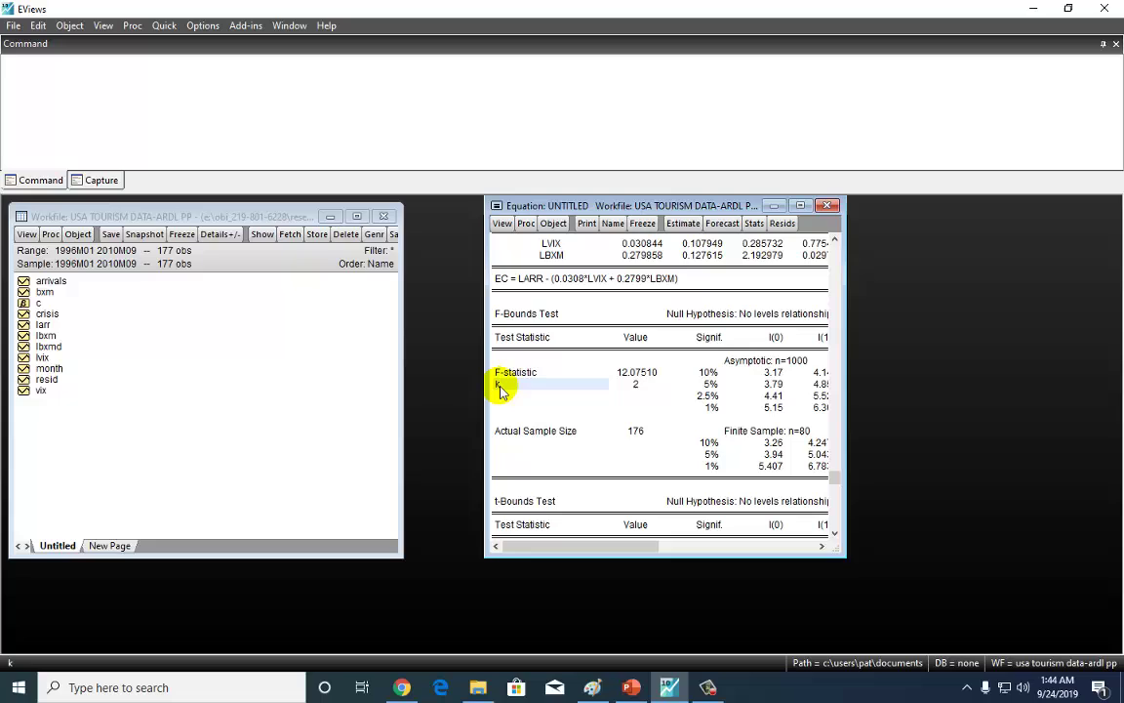
click(639, 387)
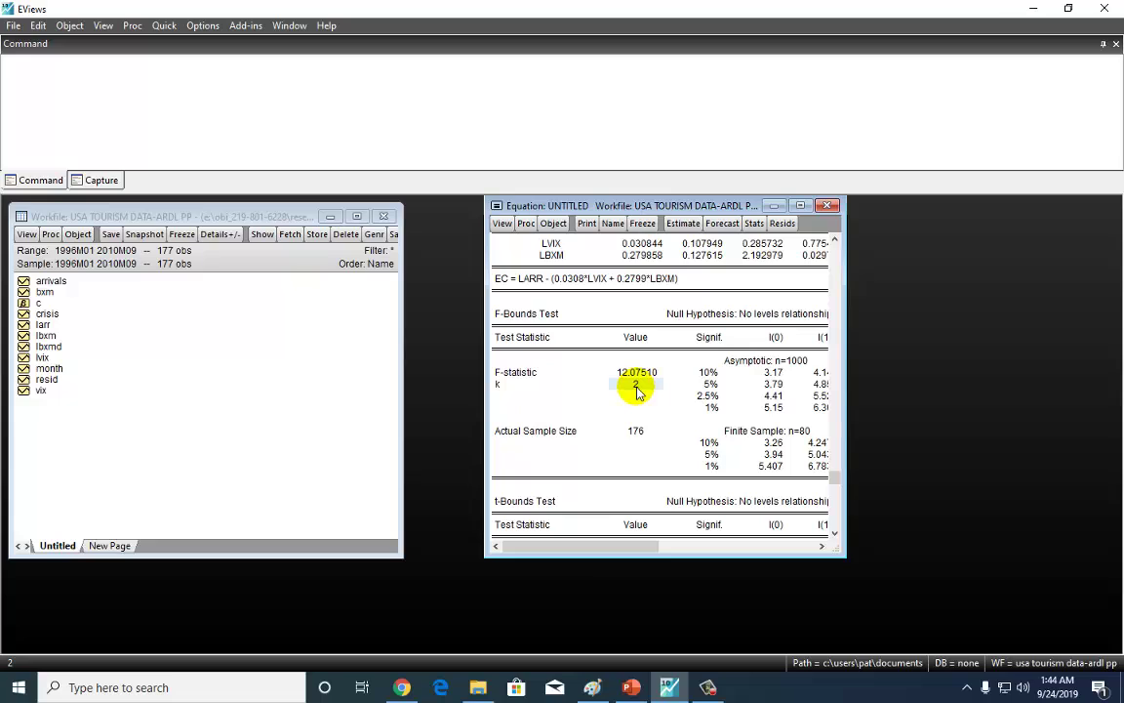
click(551, 244)
click(553, 255)
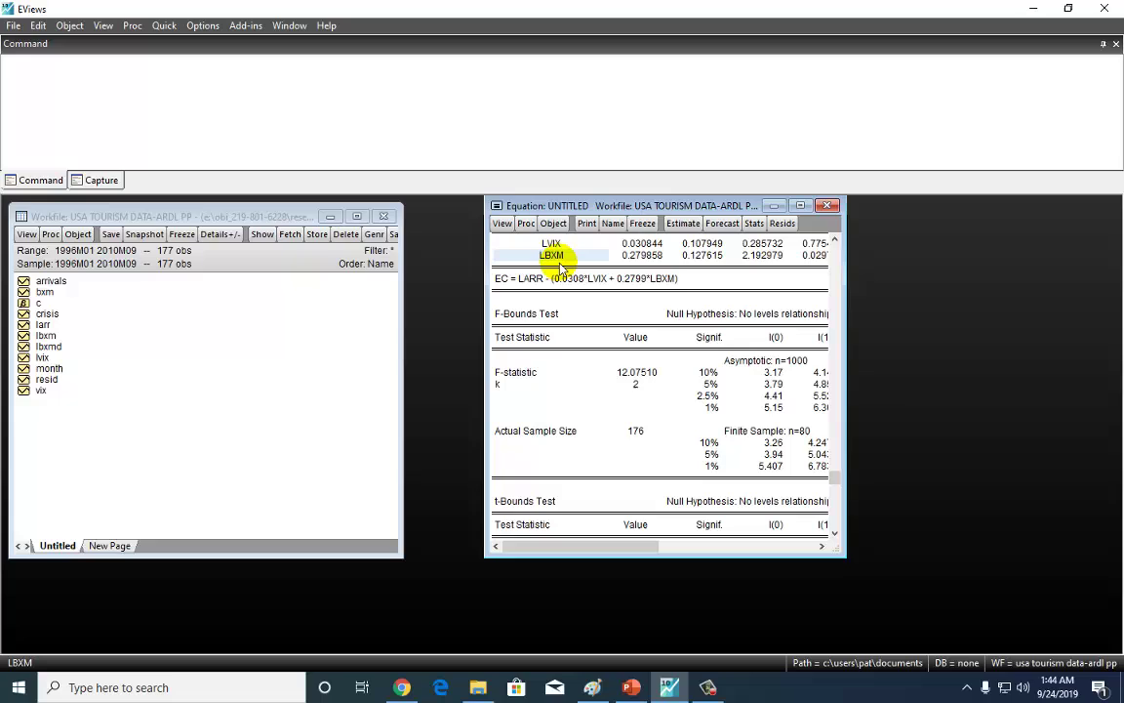
click(632, 377)
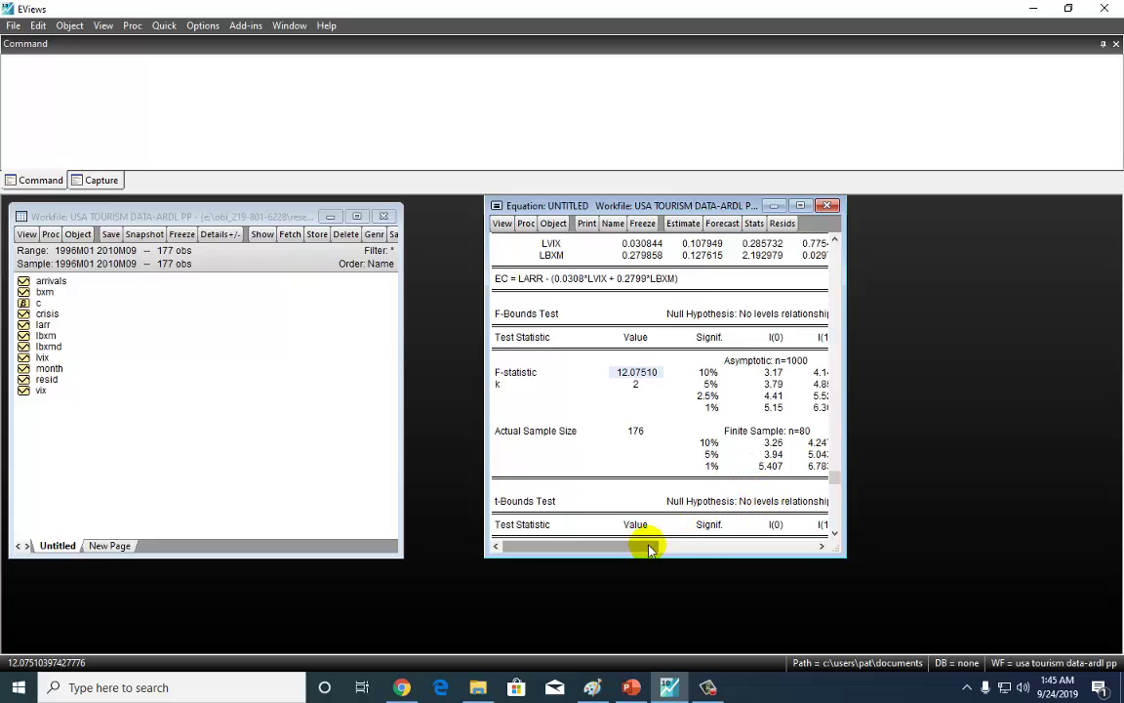
drag(647, 545, 765, 544)
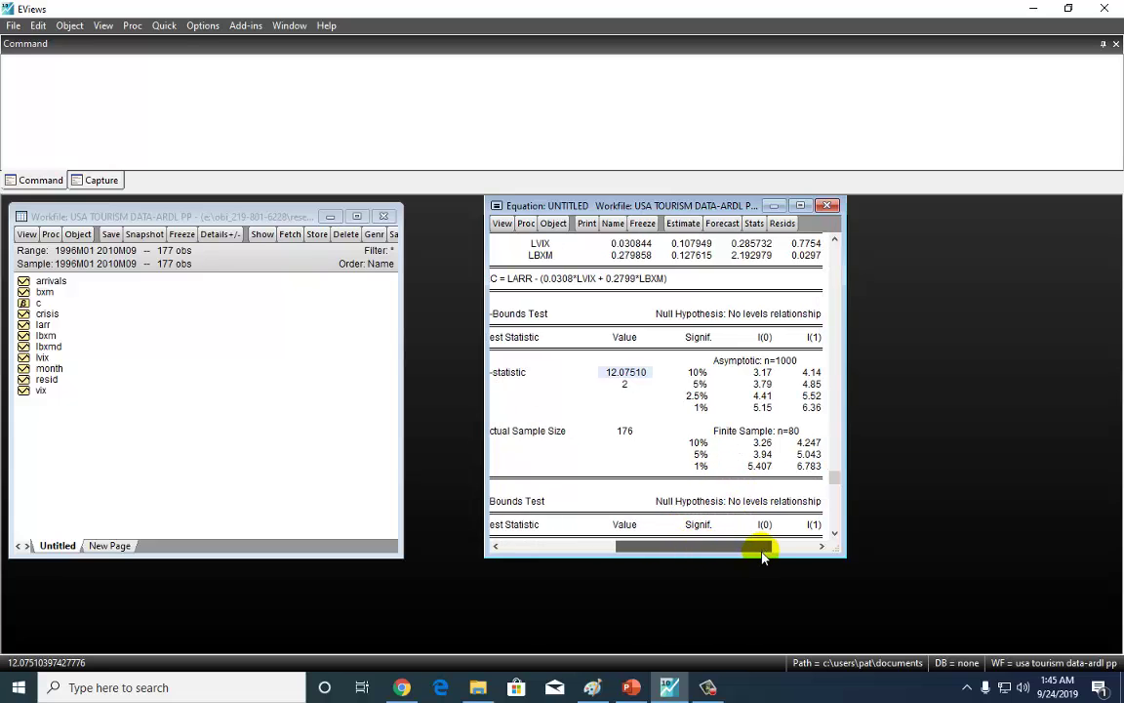
click(697, 384)
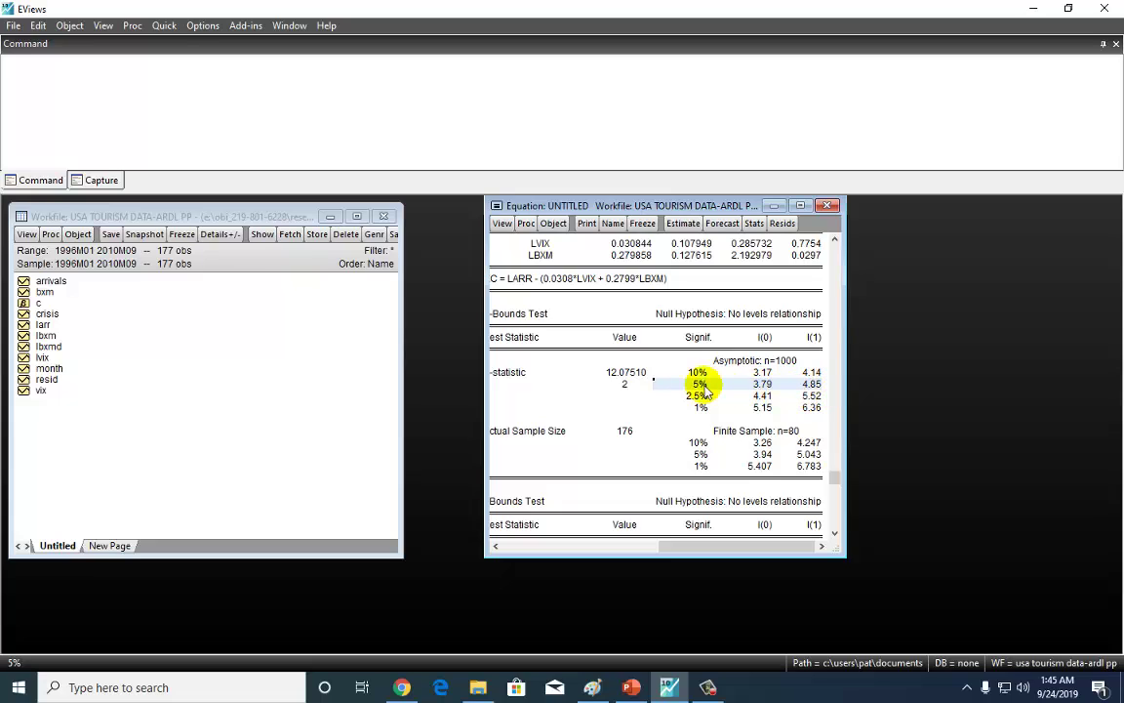
click(623, 374)
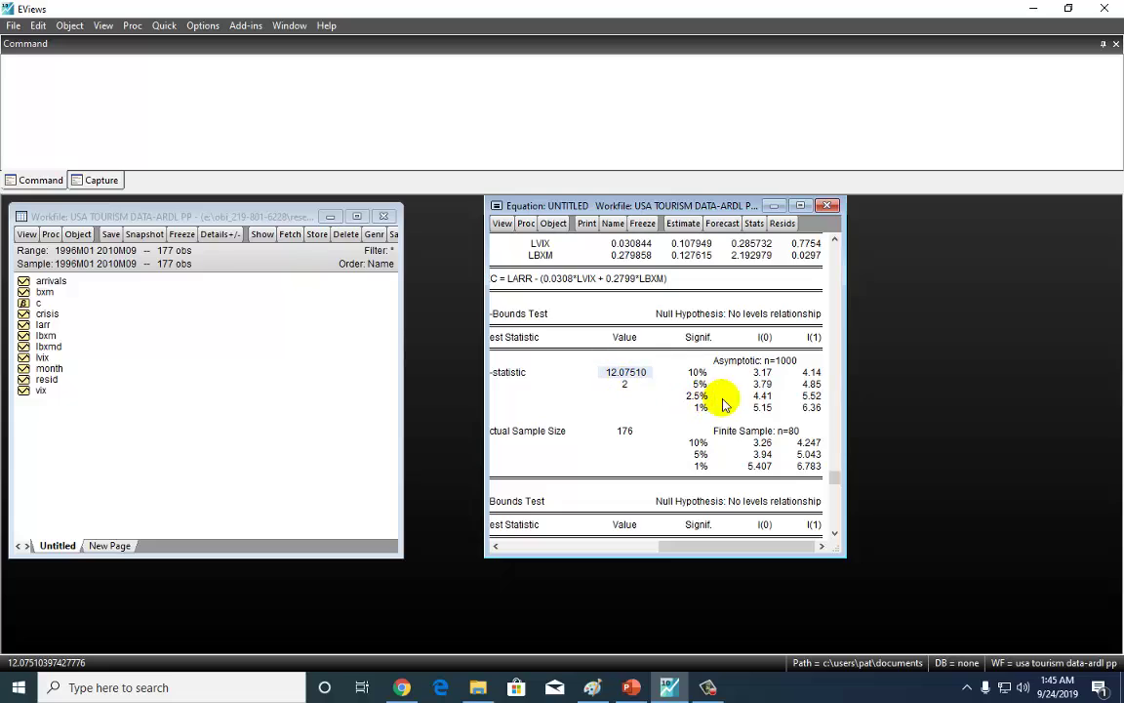
click(761, 386)
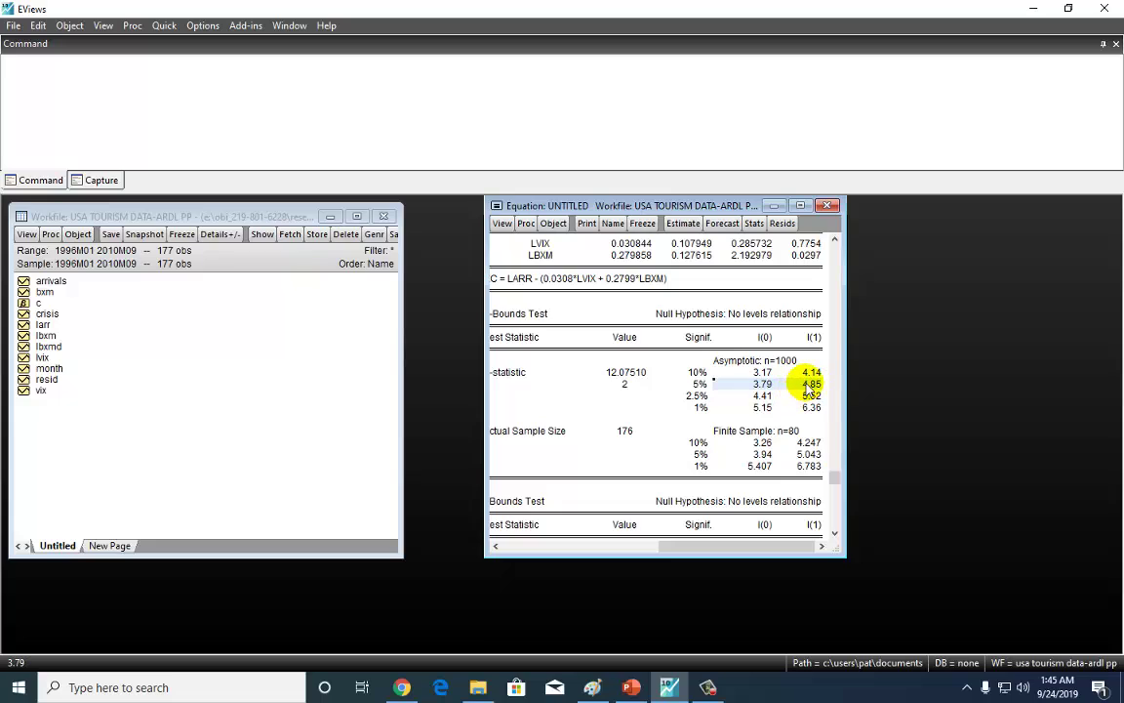
click(816, 387)
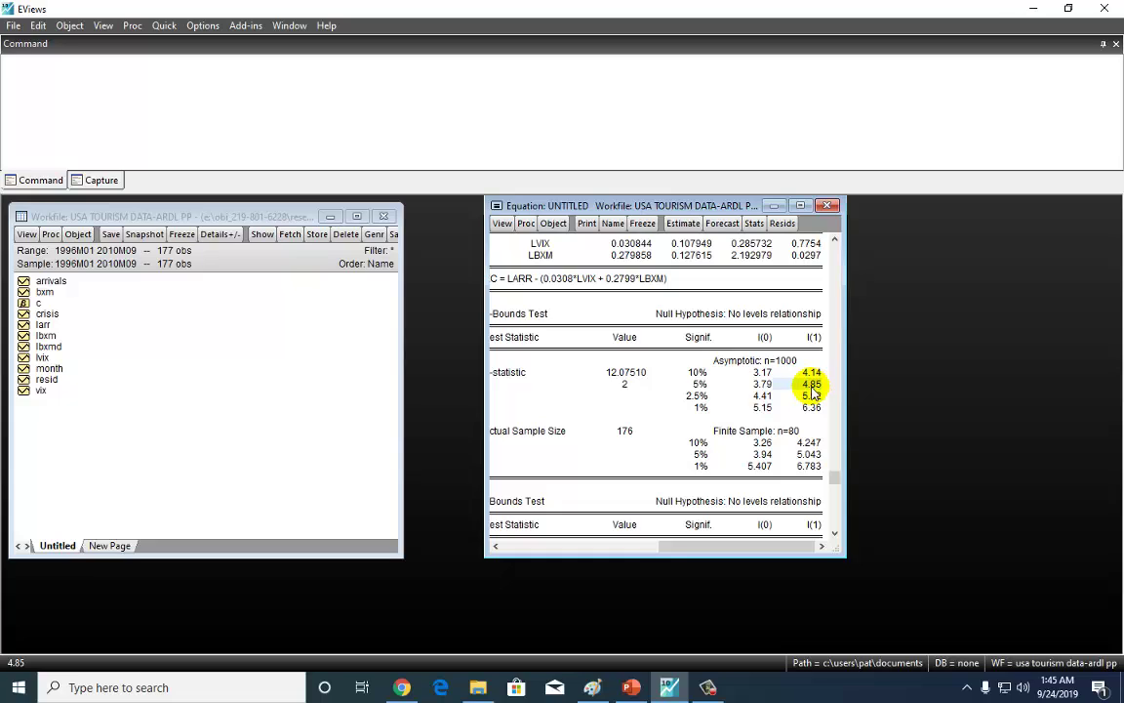
click(626, 373)
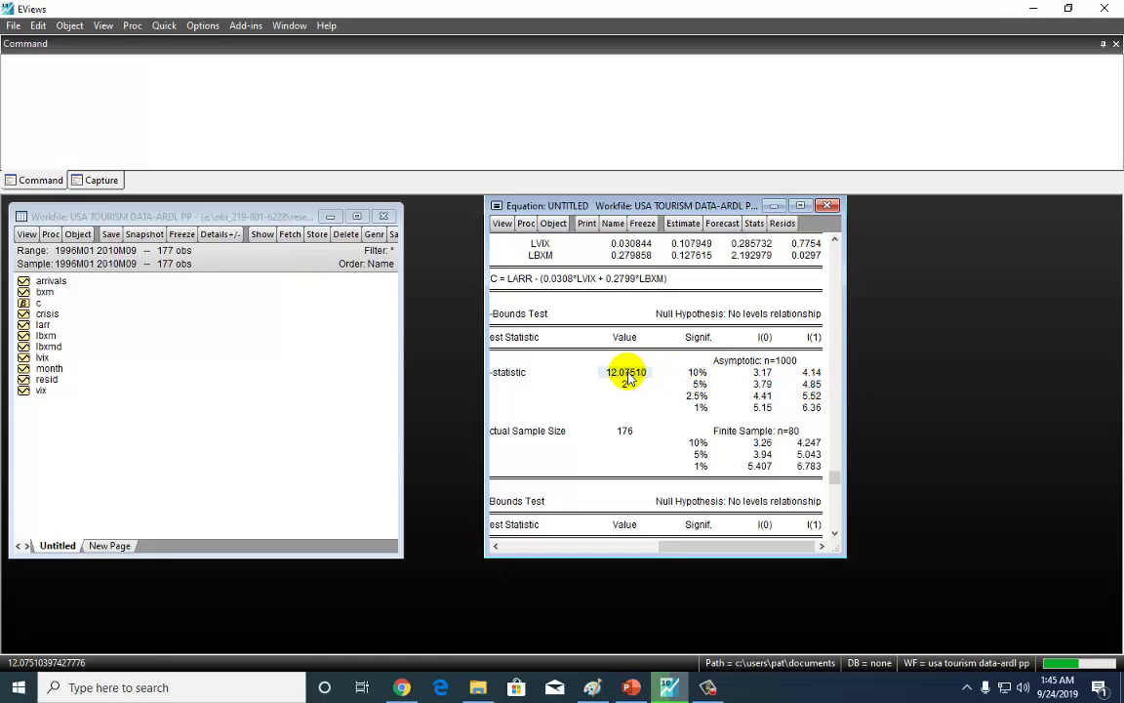
click(811, 385)
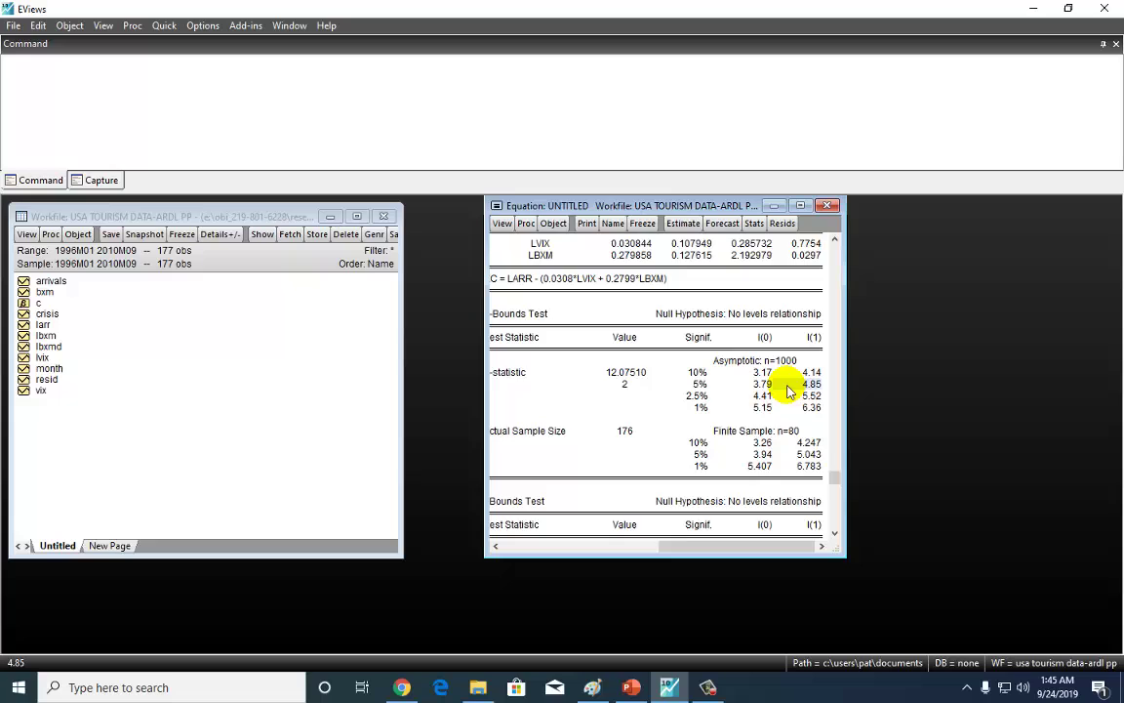
scroll(791, 385, down, 2)
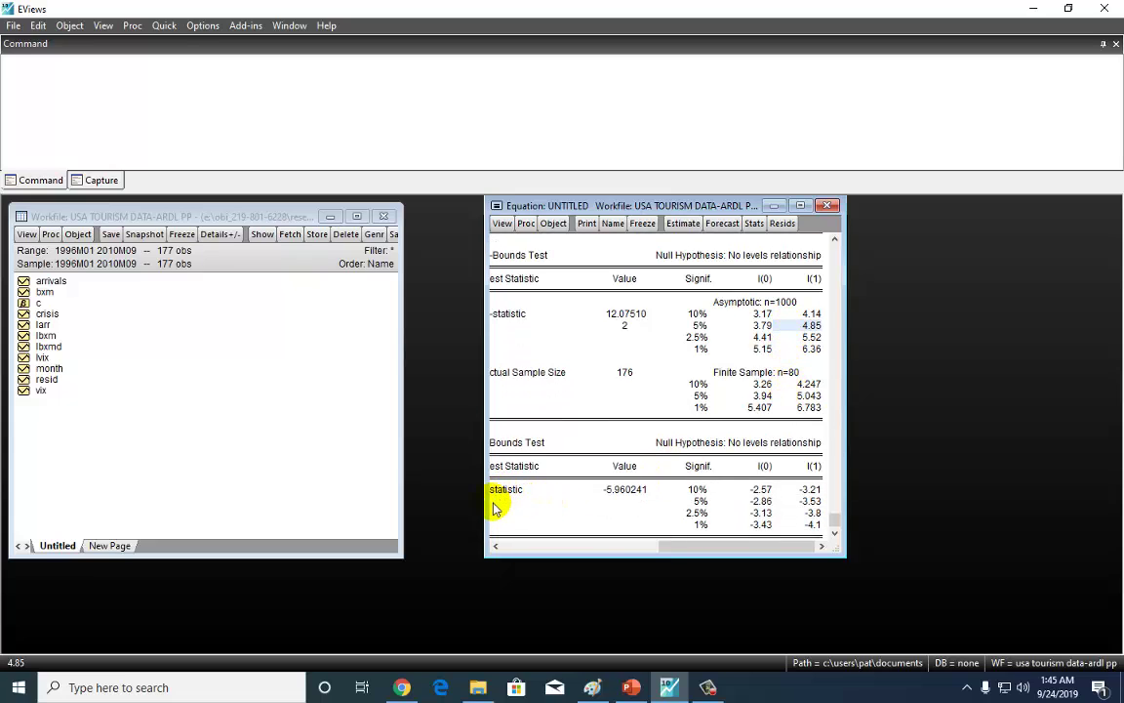
drag(698, 546, 597, 552)
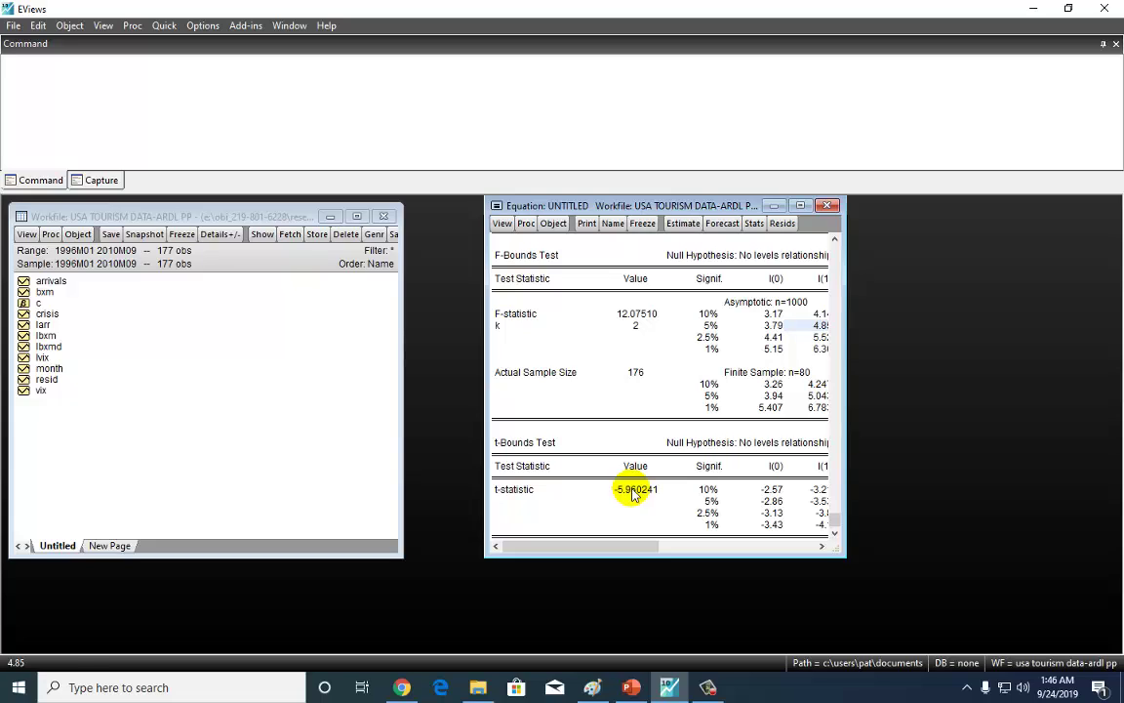
click(633, 493)
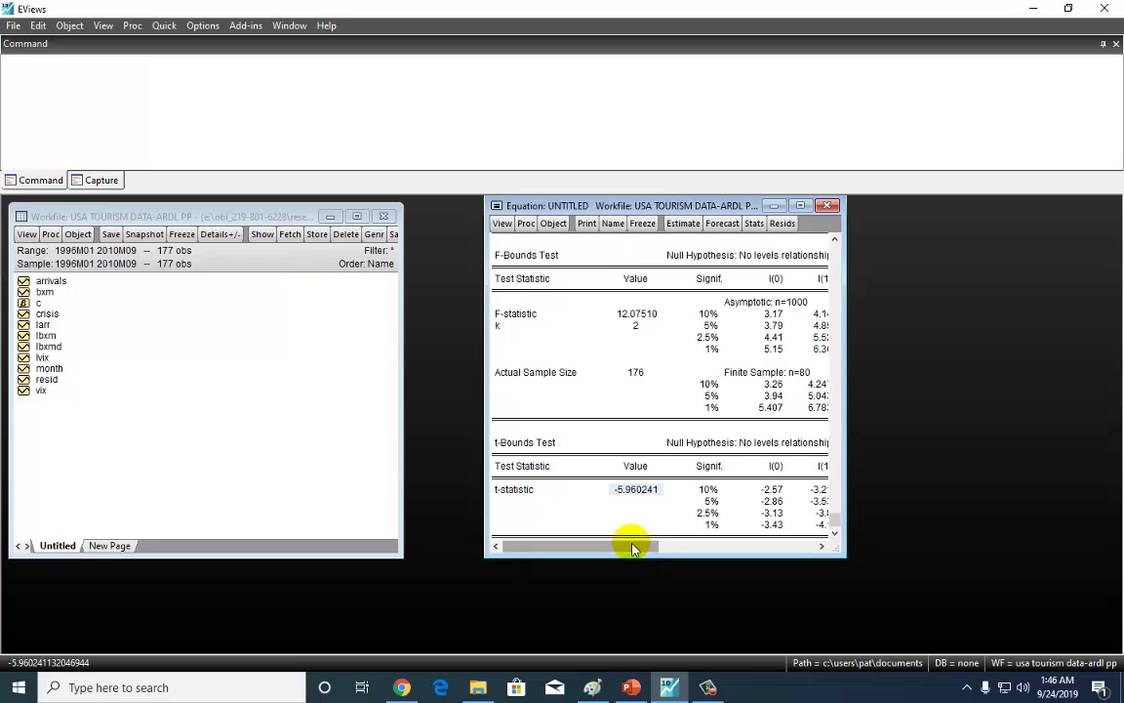
drag(633, 549, 810, 545)
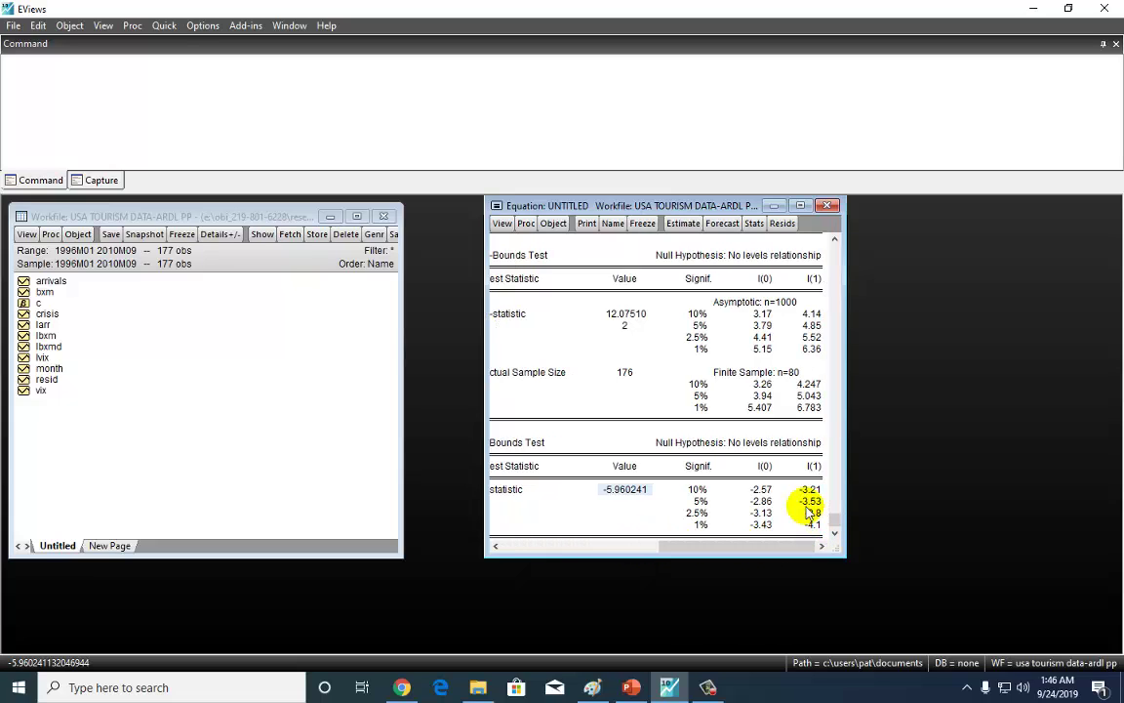
click(760, 501)
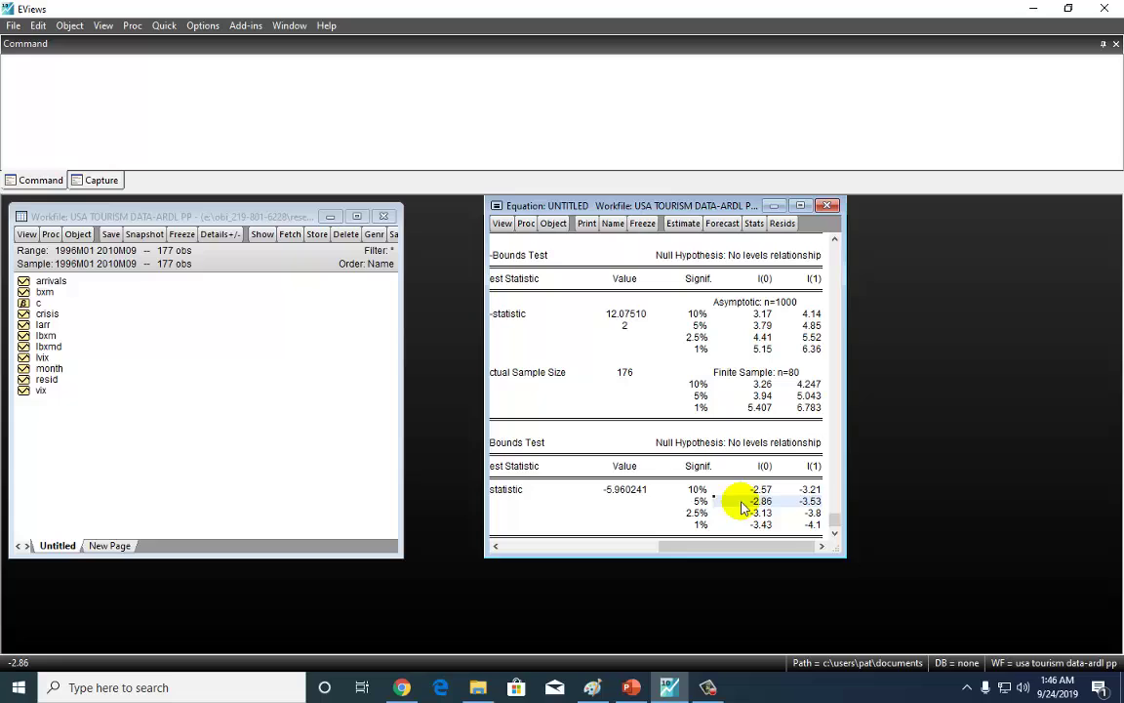
click(625, 491)
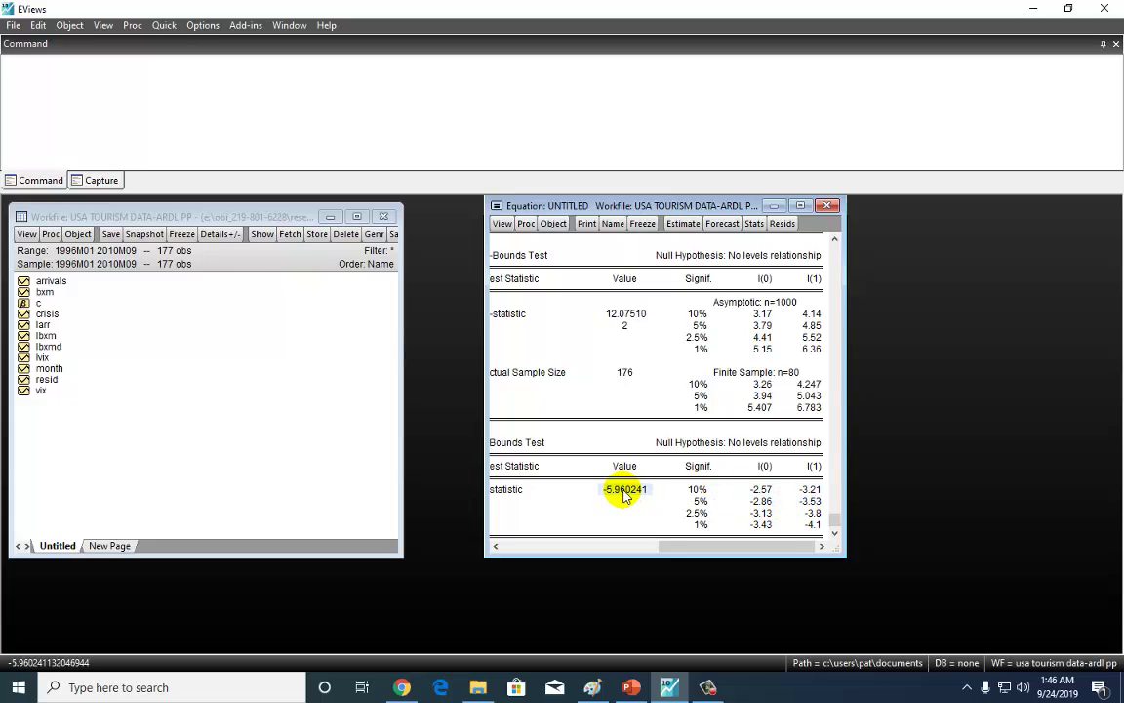
click(812, 502)
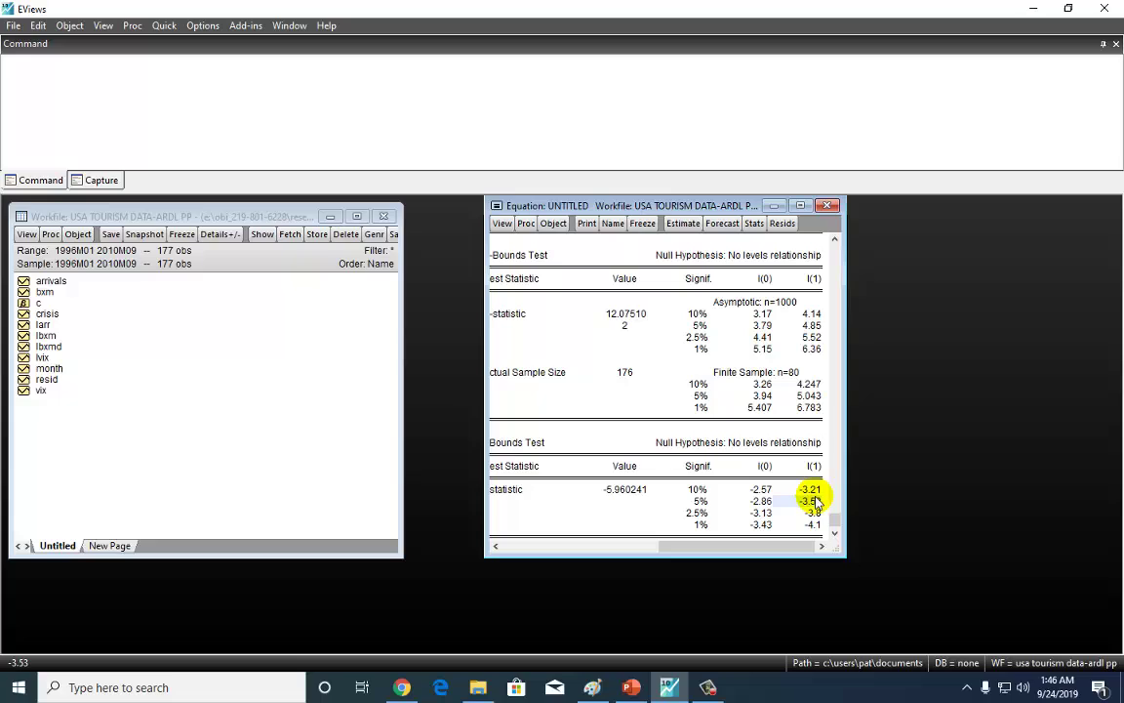
Step: Run a Breusch-Godfrey LM test with 1 lag and read its 0.1881 probability against the null
click(502, 225)
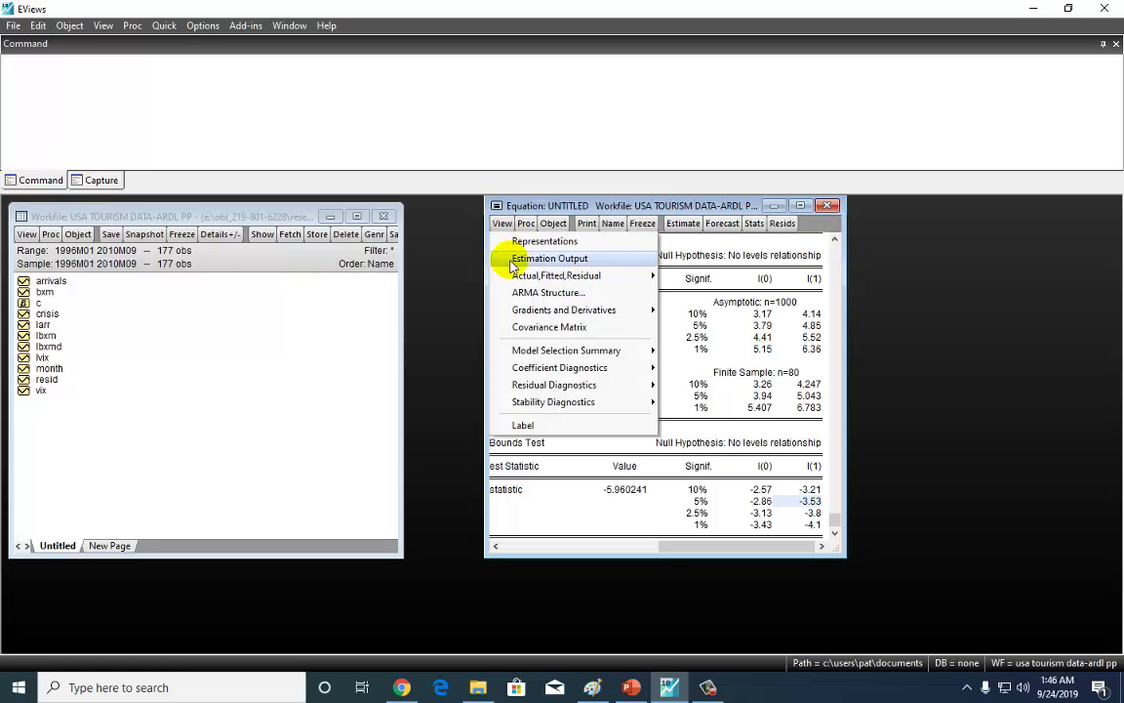
mouse_move(542, 386)
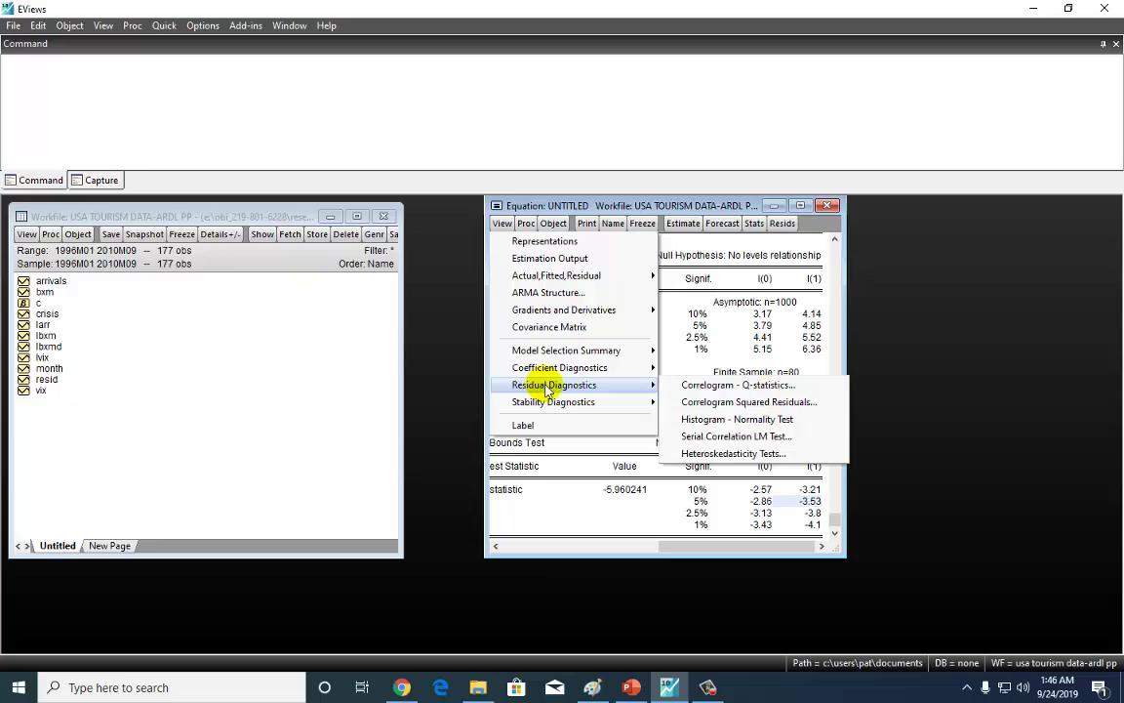
click(710, 437)
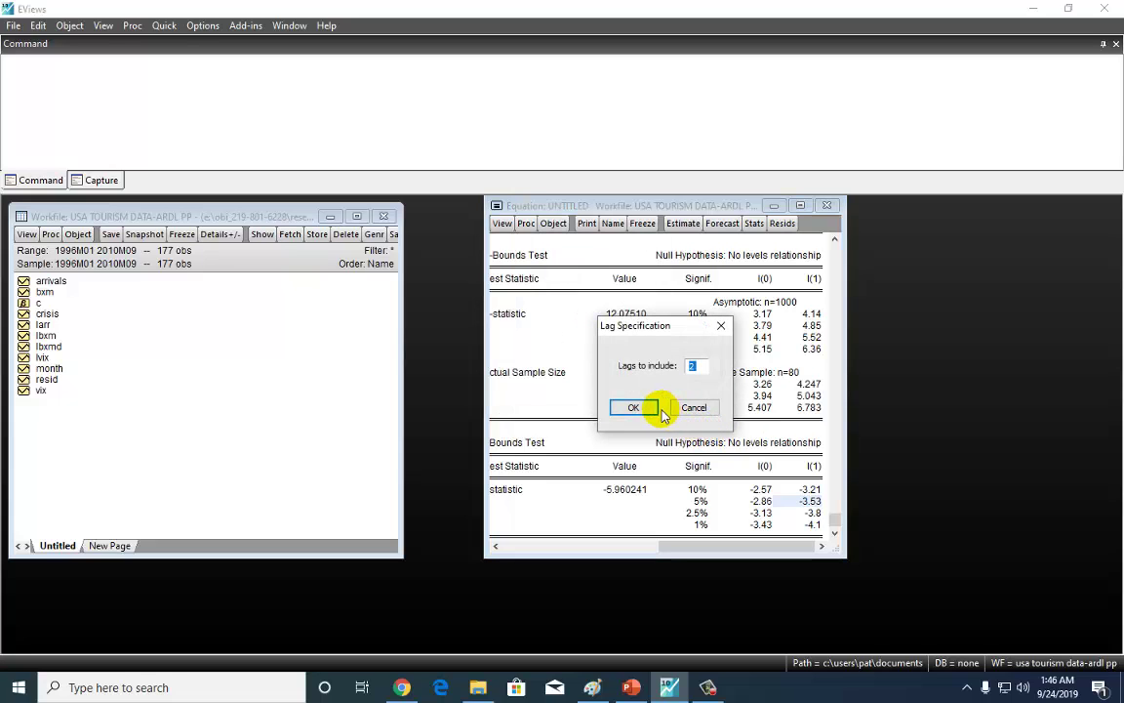
text(1)
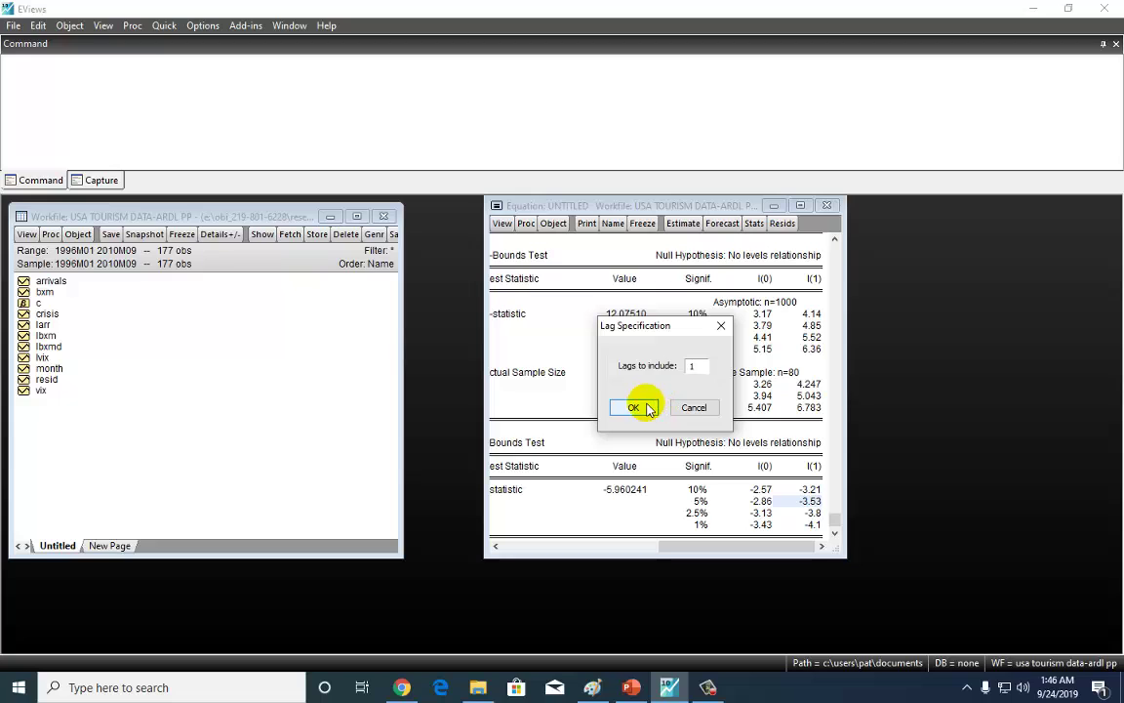
click(634, 409)
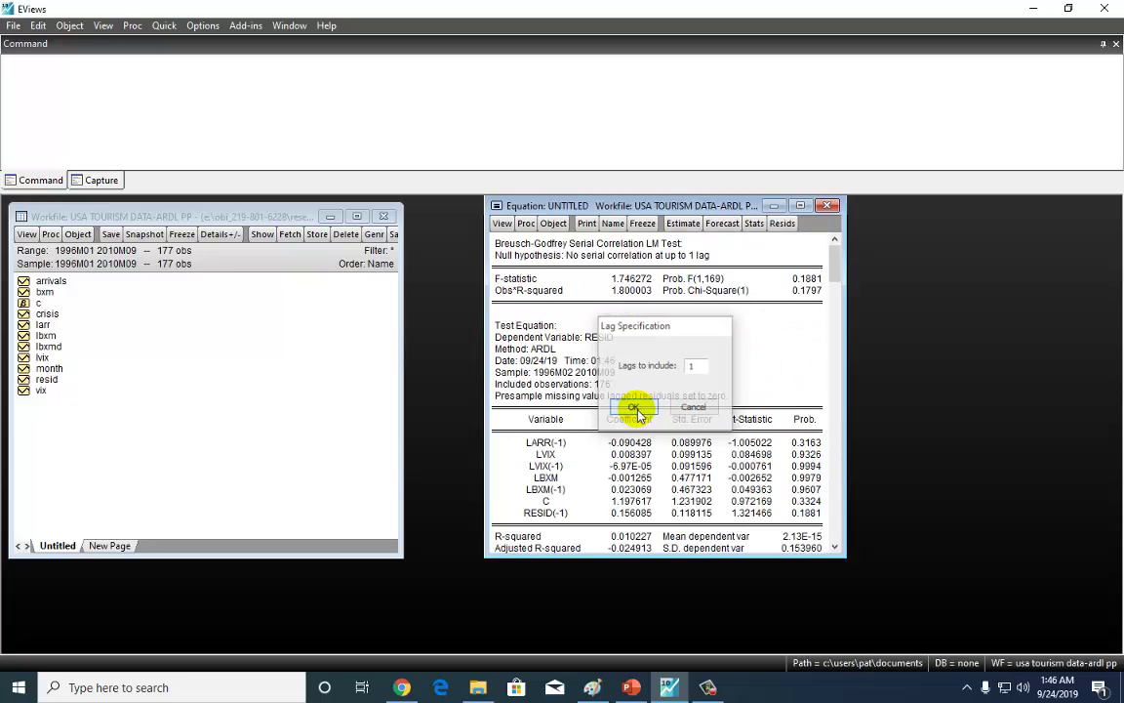
click(802, 281)
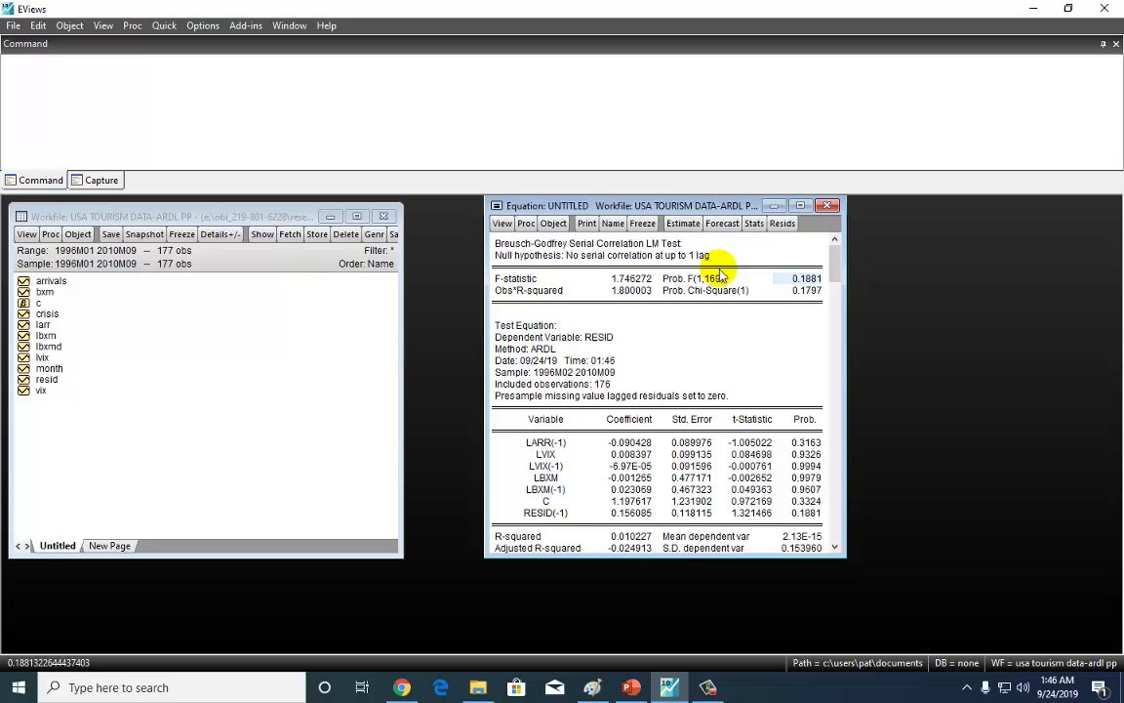
click(649, 254)
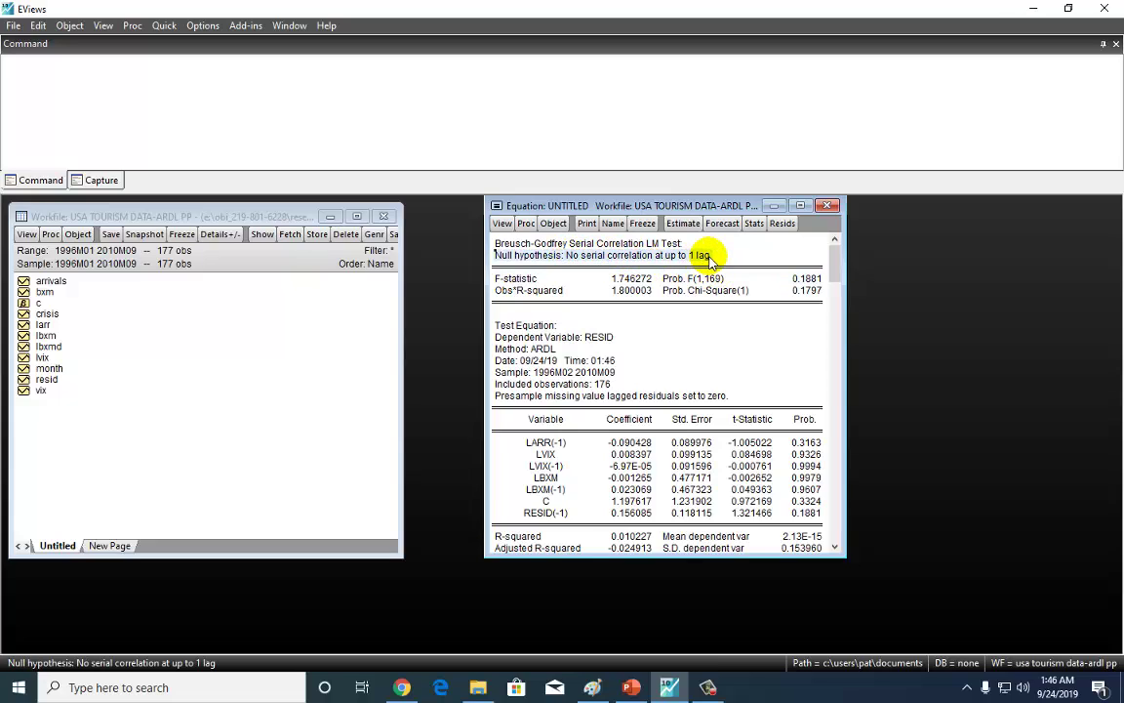
Step: Run the CUSUM test from Stability Diagnostics > Recursive Estimates to plot the equation's CUSUM line
click(501, 223)
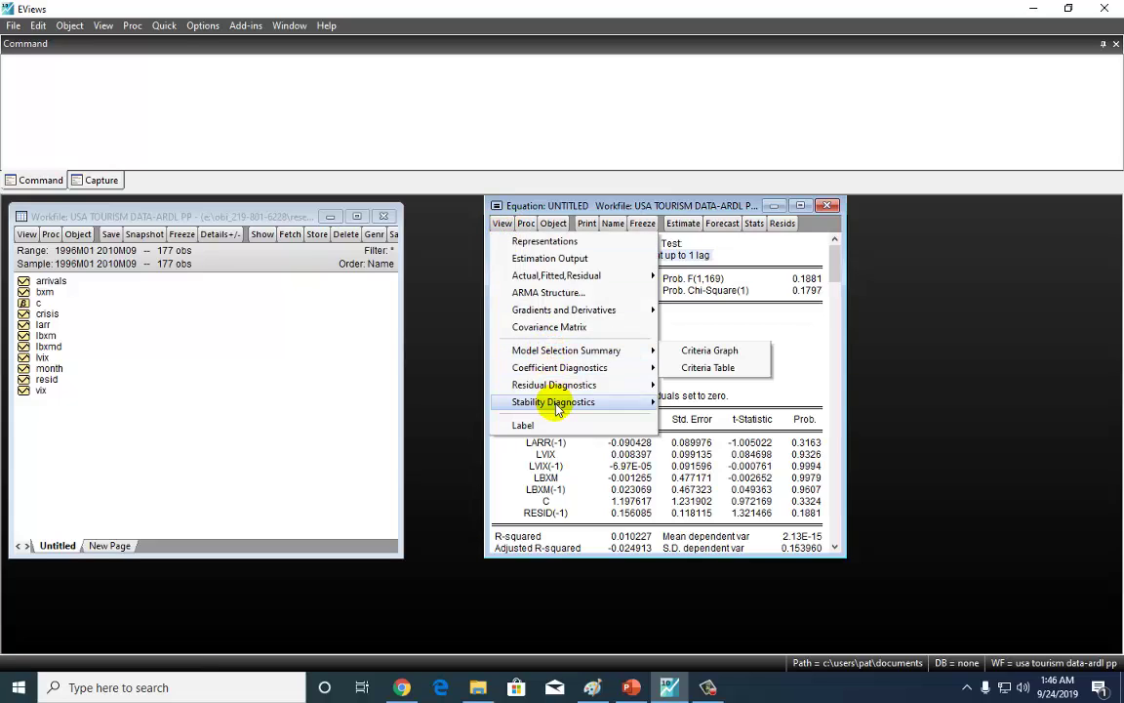
mouse_move(558, 406)
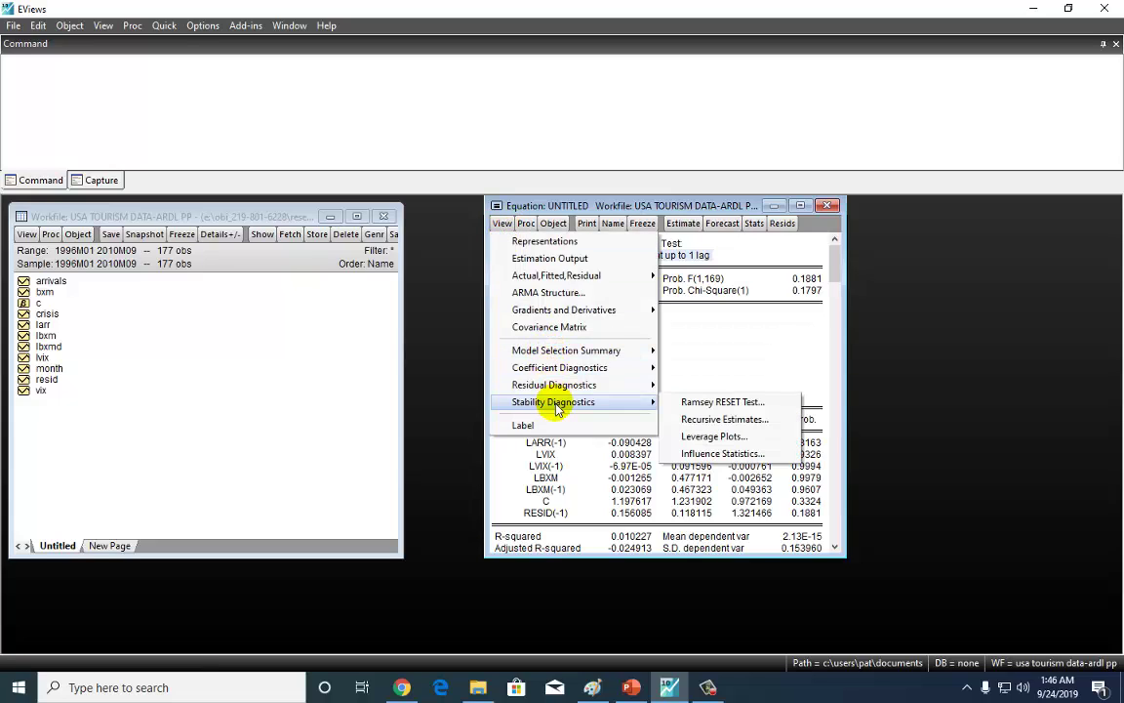
click(718, 420)
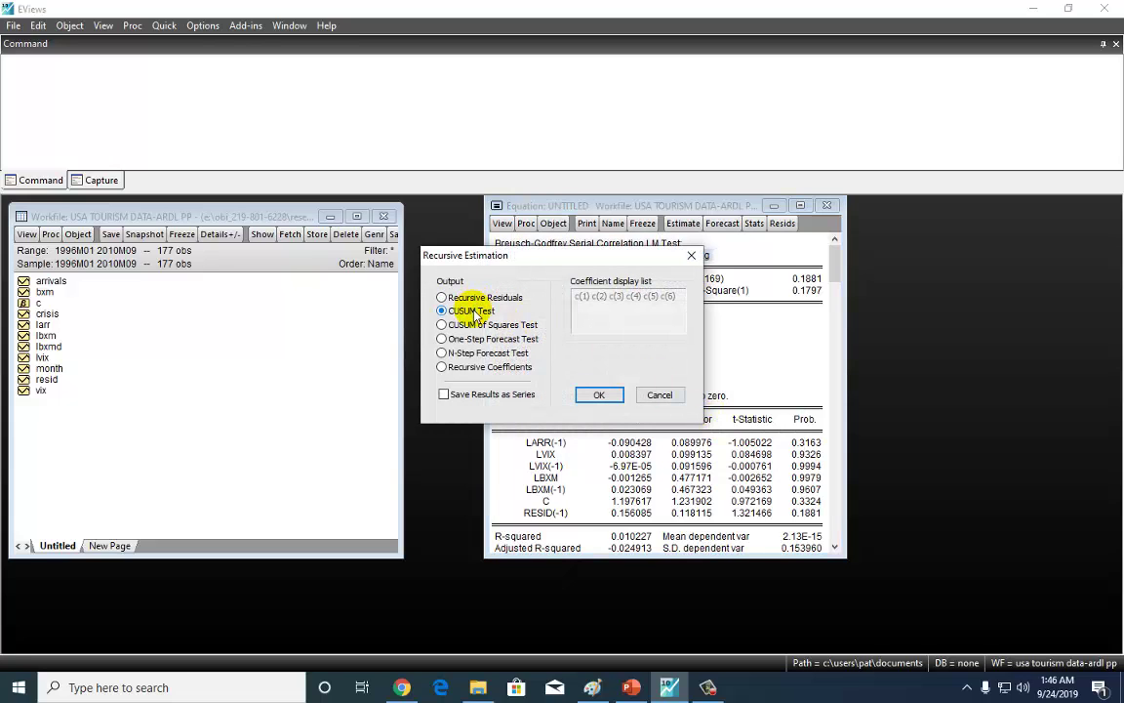
click(598, 394)
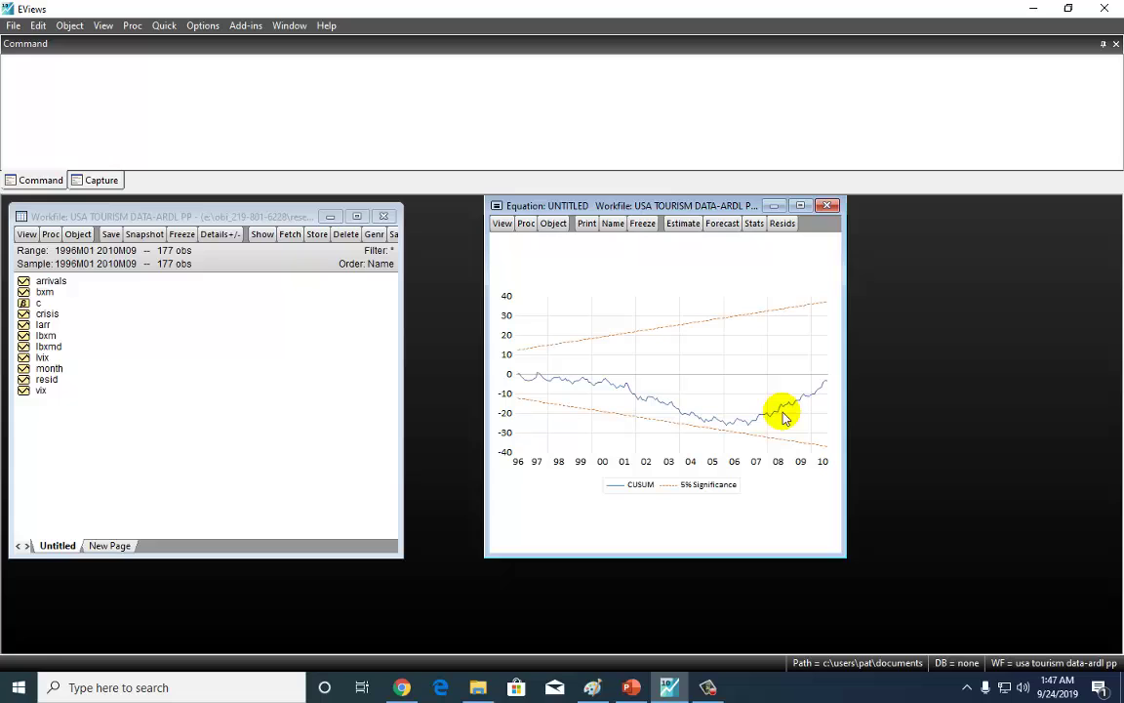
Step: Run the CUSUM of Squares test from Recursive Estimates, showing the 1996–2010 plot within 5% bands
click(502, 224)
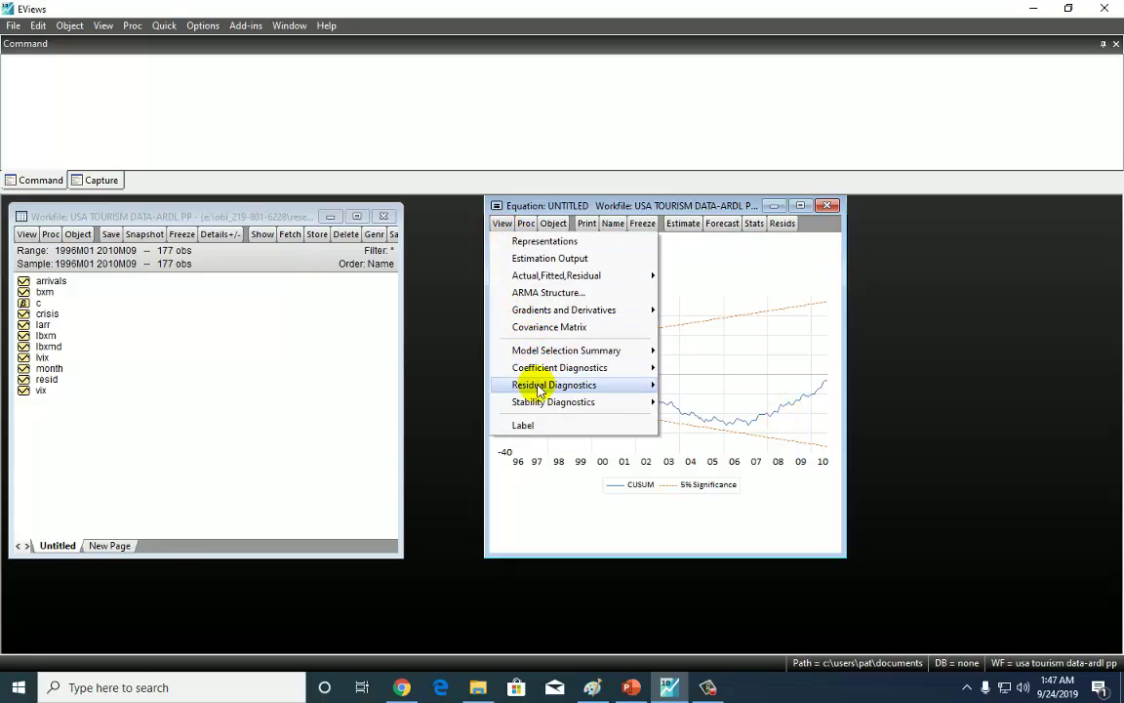
mouse_move(547, 401)
click(722, 420)
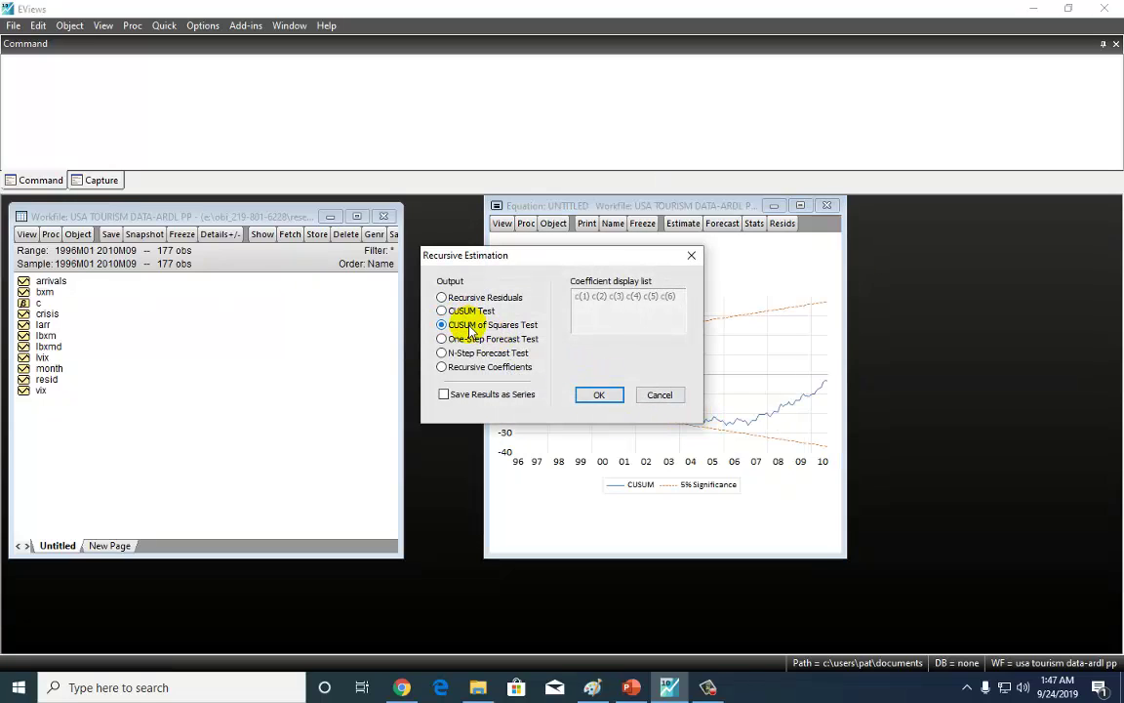
click(597, 394)
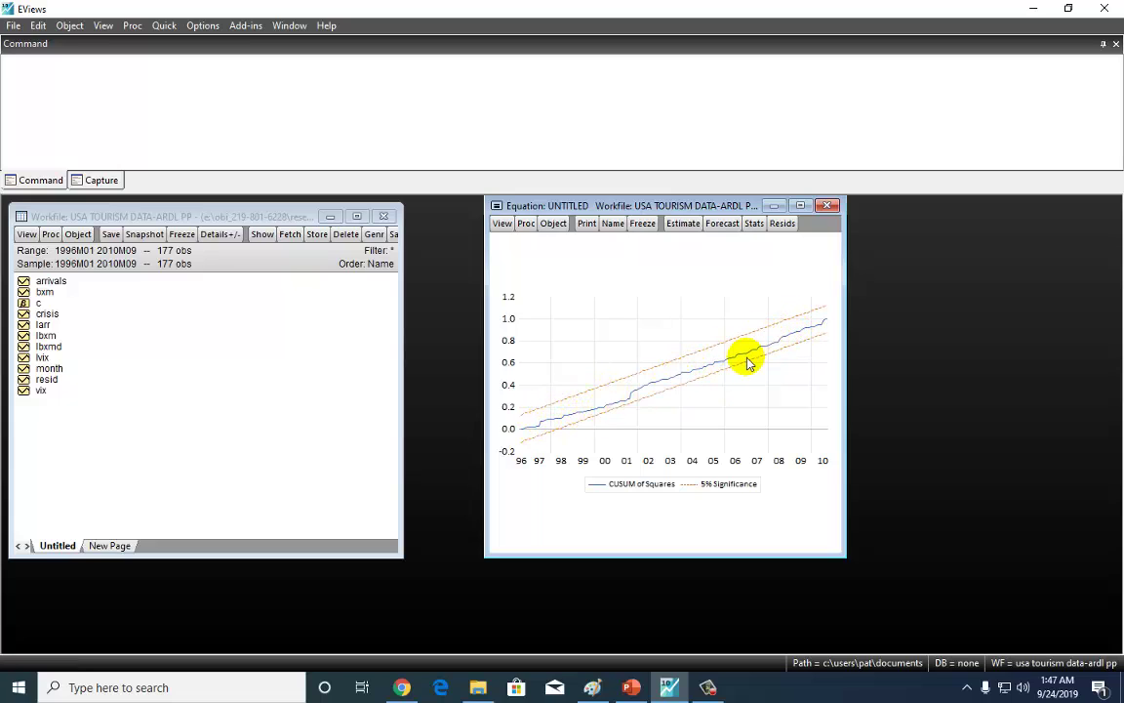
mouse_move(697, 381)
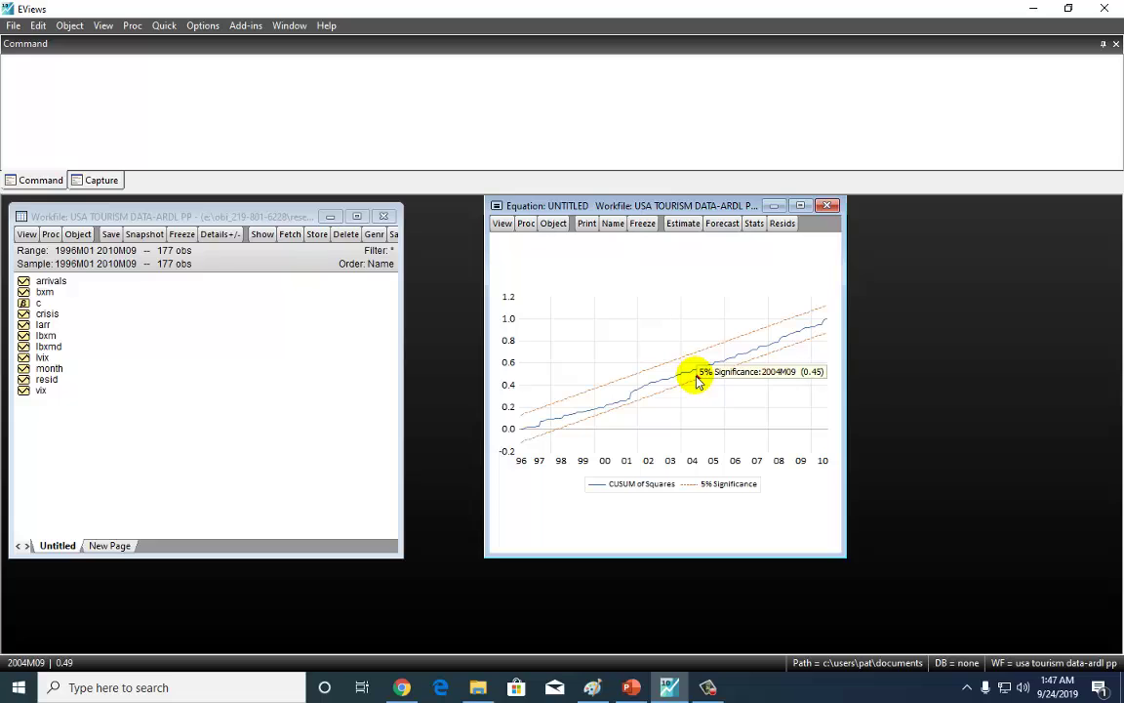